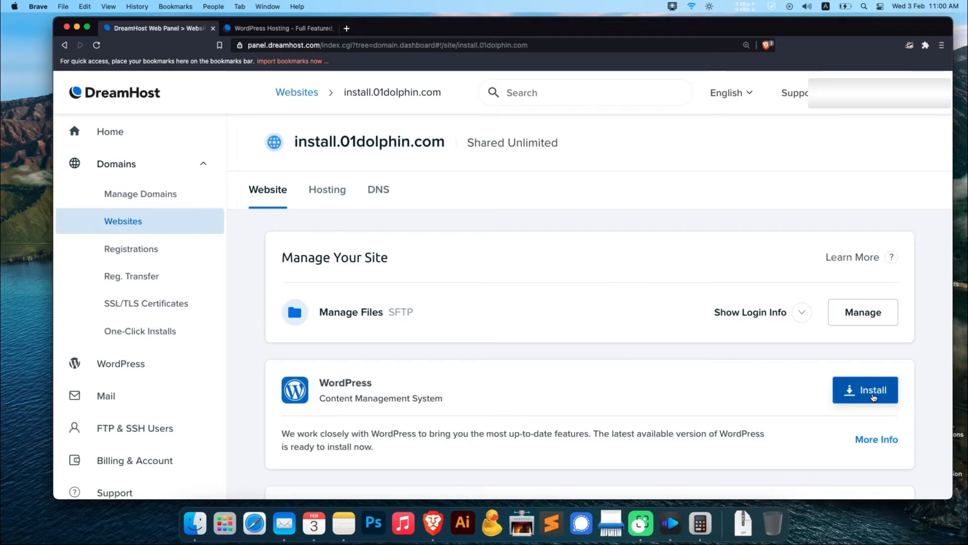
Install WordPress on install.01dolphin.com without the Deluxe or WP Website Builder options, and open the site's WordPress access
click(873, 398)
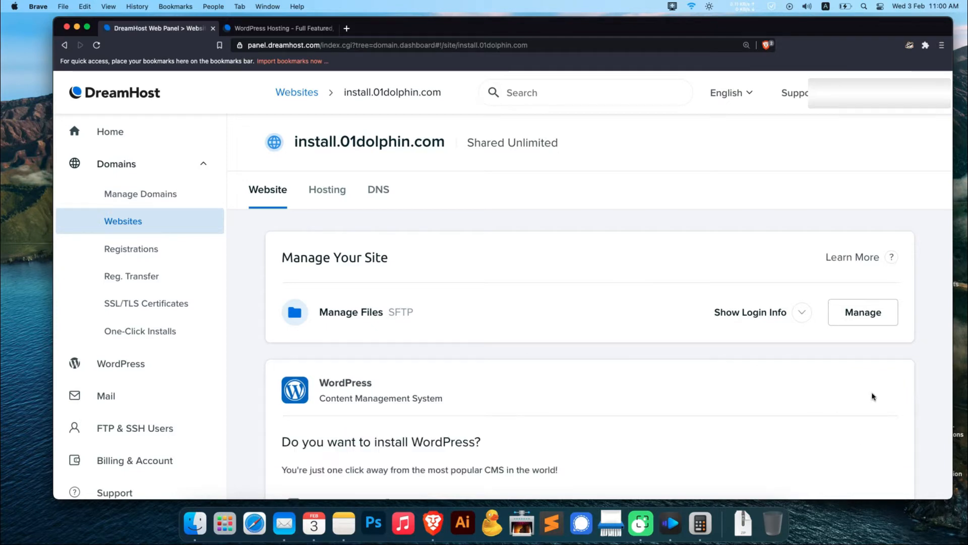
scroll(864, 393, down, 5)
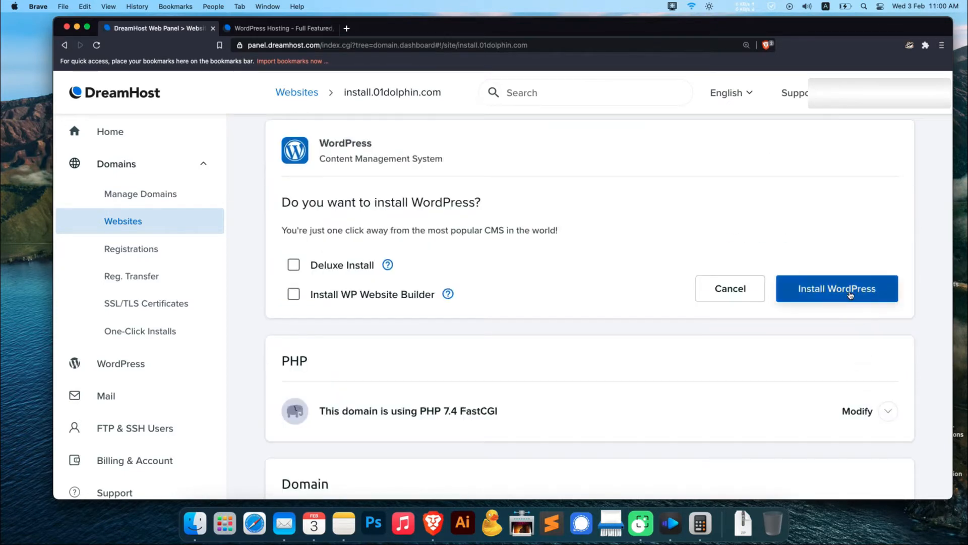
click(850, 295)
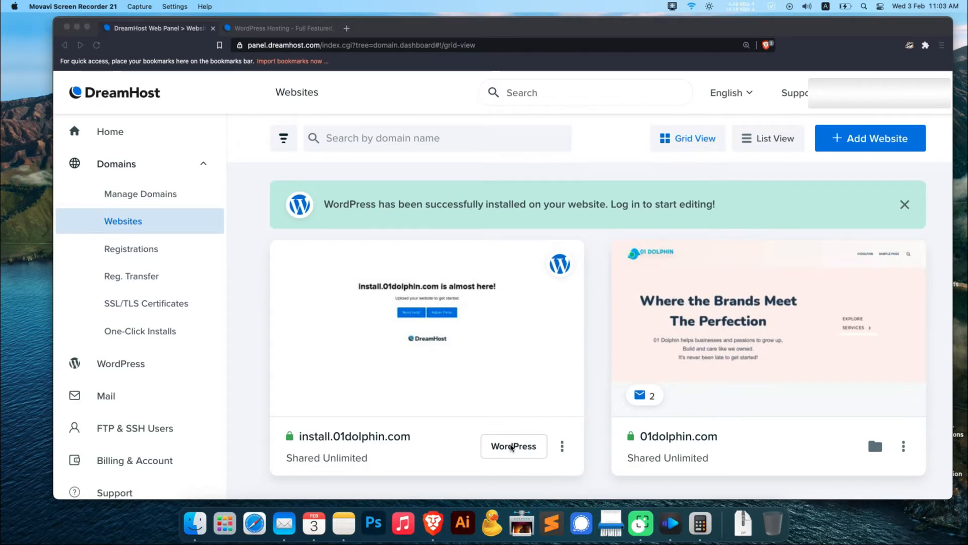
click(531, 455)
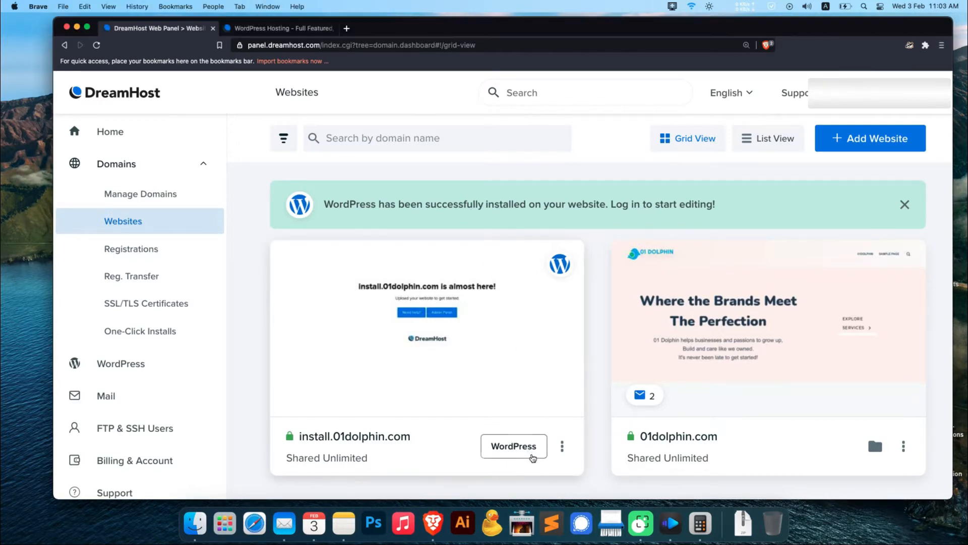
click(533, 457)
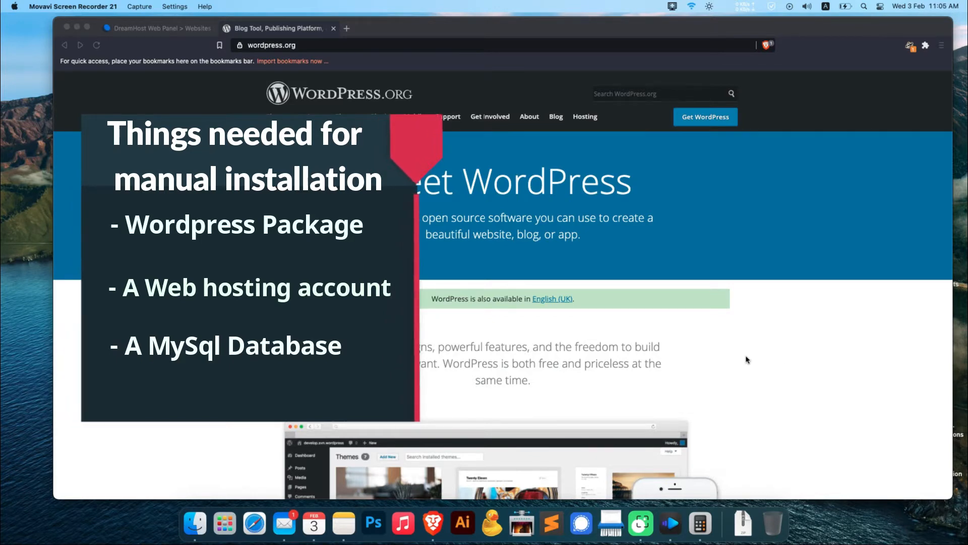
Download the WordPress 5.6 package from the Get WordPress page on wordpress.org
click(705, 117)
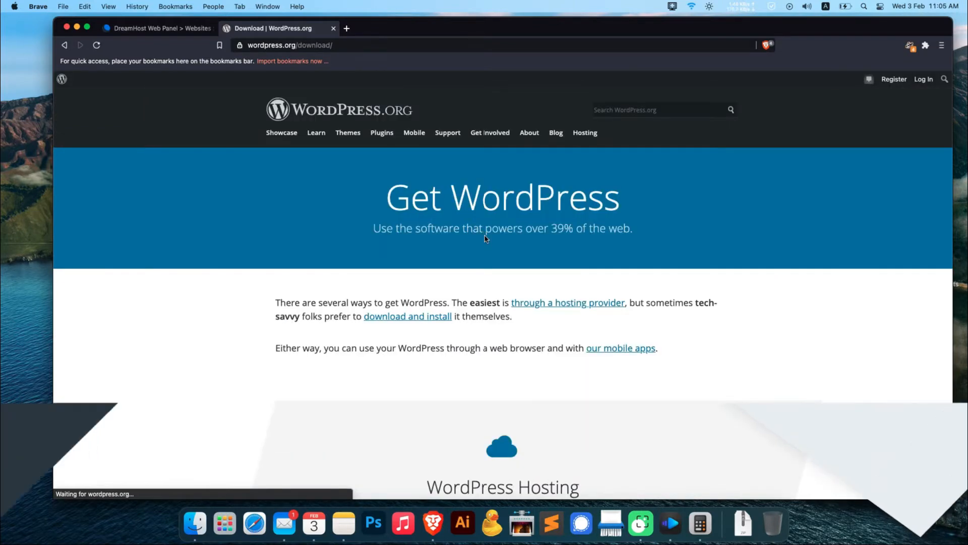
scroll(490, 232, down, 10)
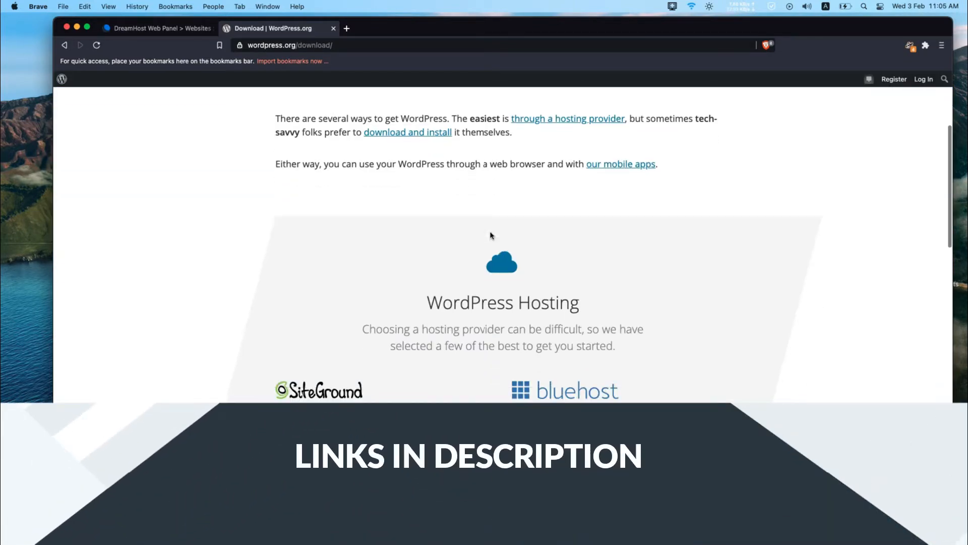
scroll(491, 235, down, 1)
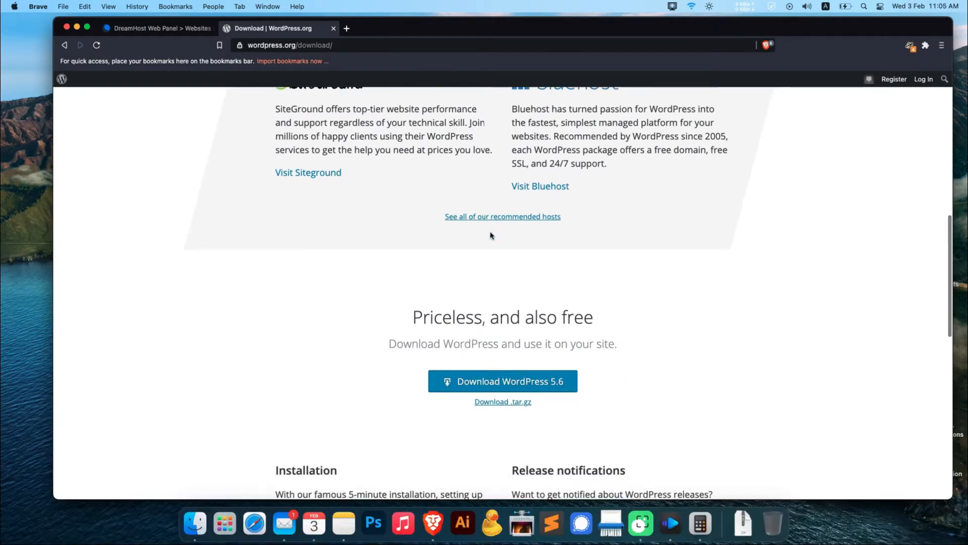
click(531, 383)
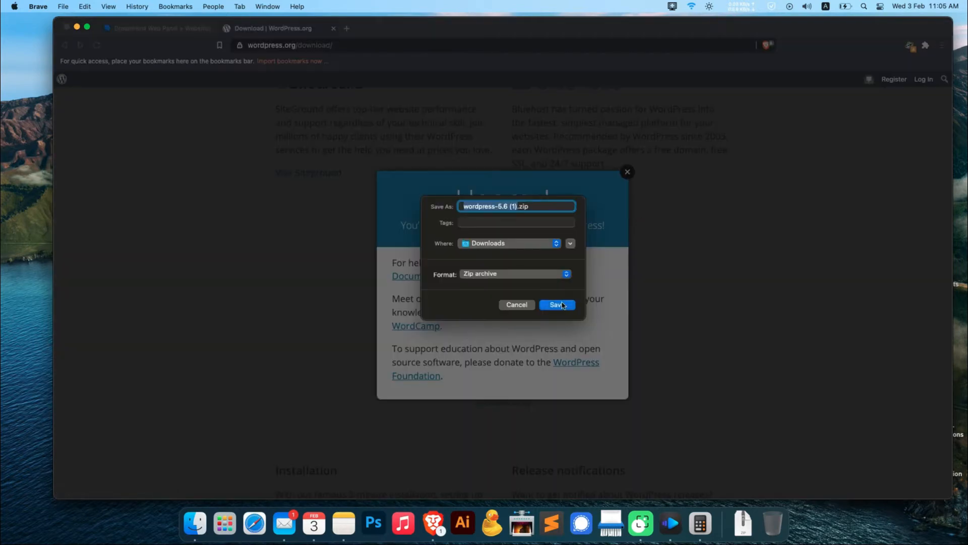
click(558, 305)
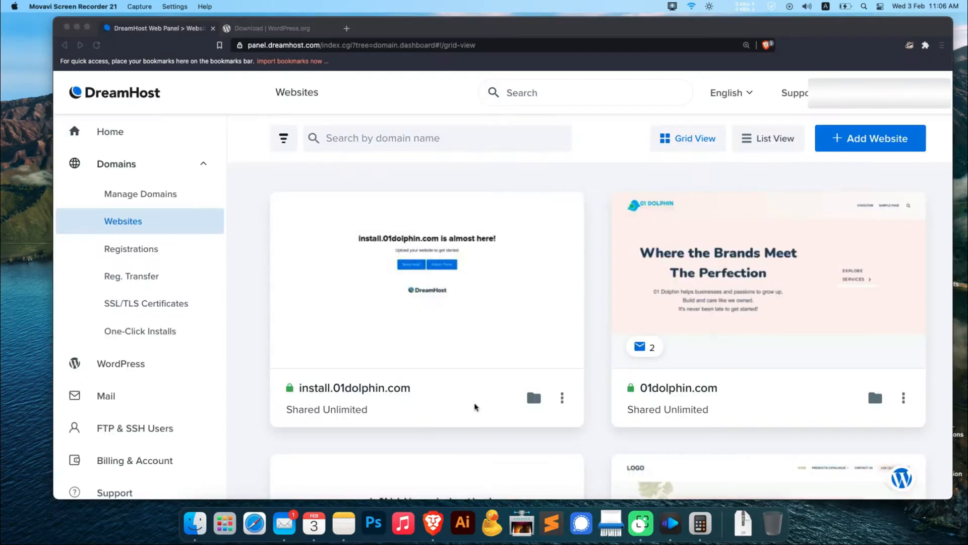
Open the DreamHost file manager for install.01dolphin.com and enter the install.01dolphin.com folder
click(532, 403)
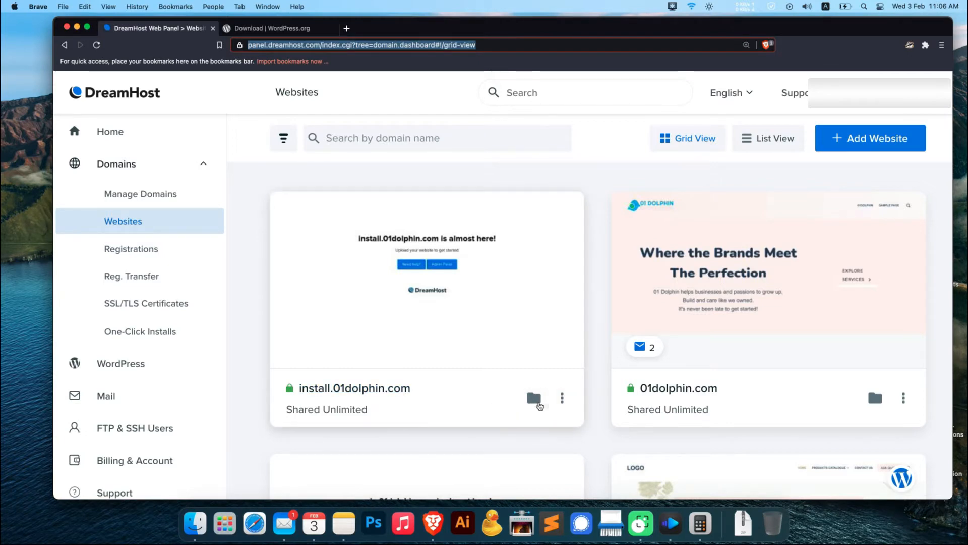
click(533, 403)
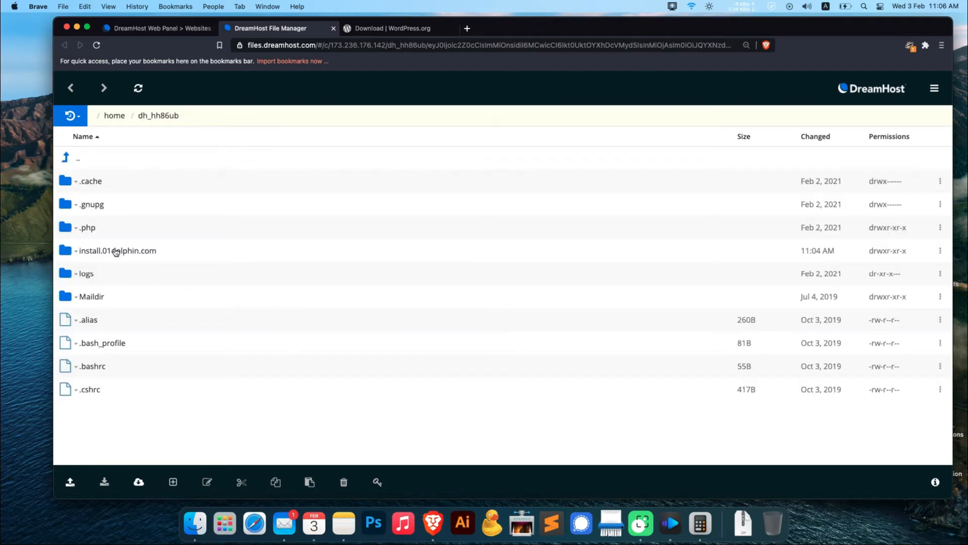
click(89, 252)
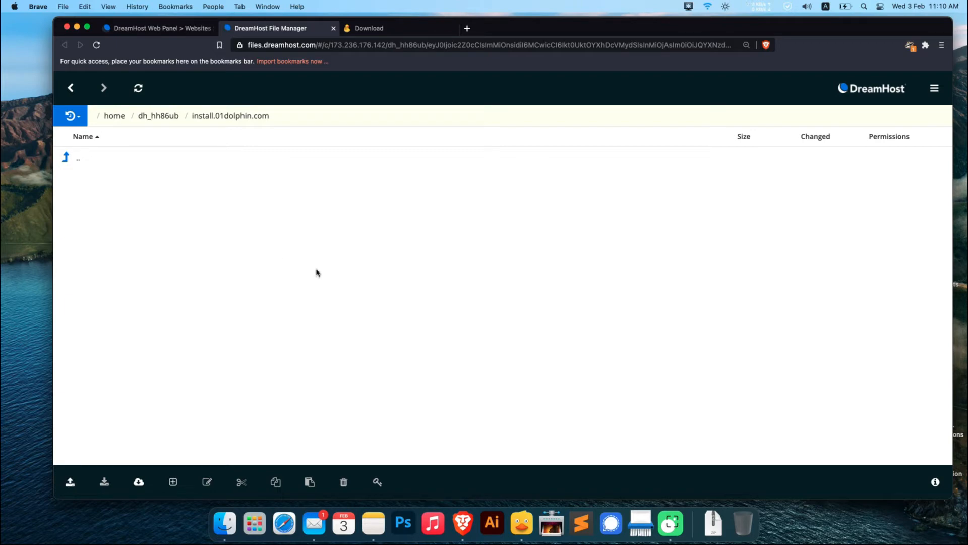
View the Cyberduck download page and its address, cyberduck.io/download
click(522, 534)
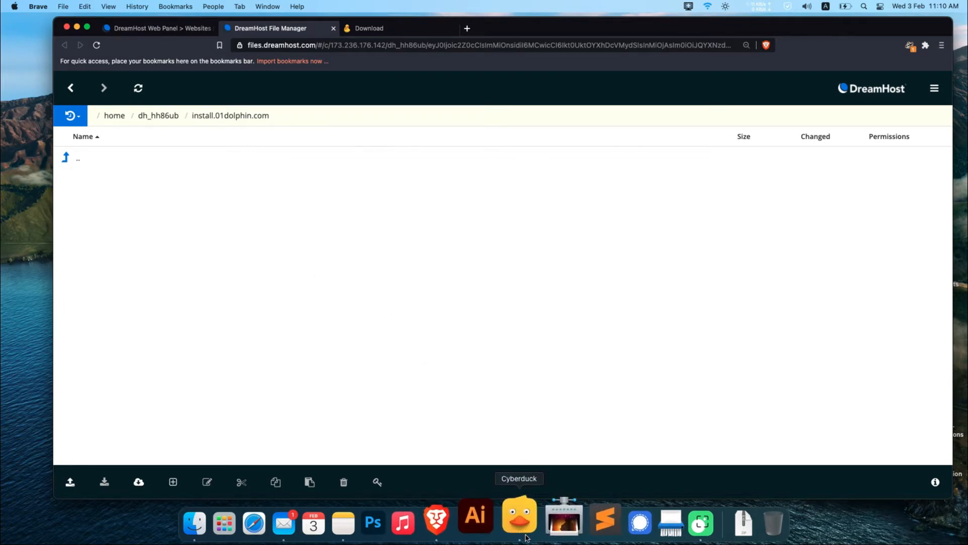
click(413, 29)
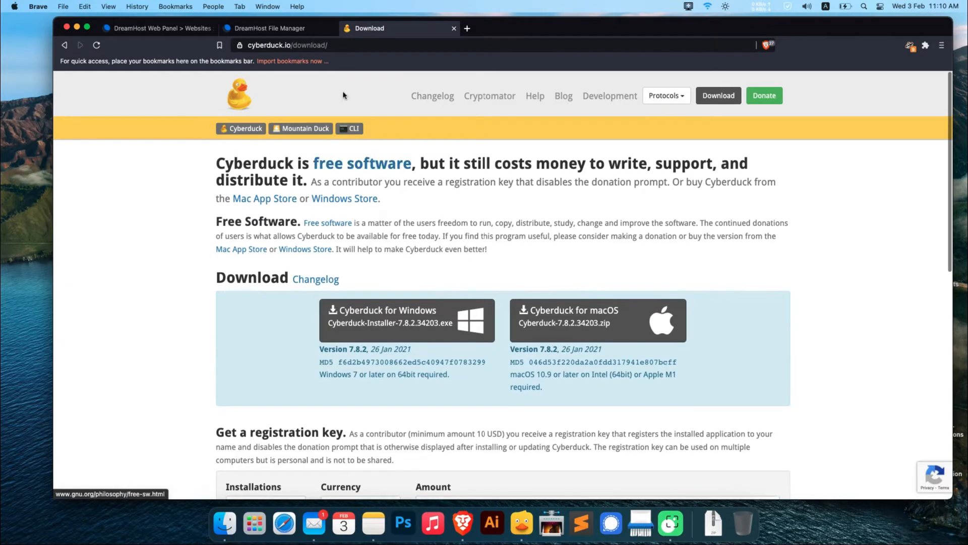
double_click(311, 46)
click(354, 45)
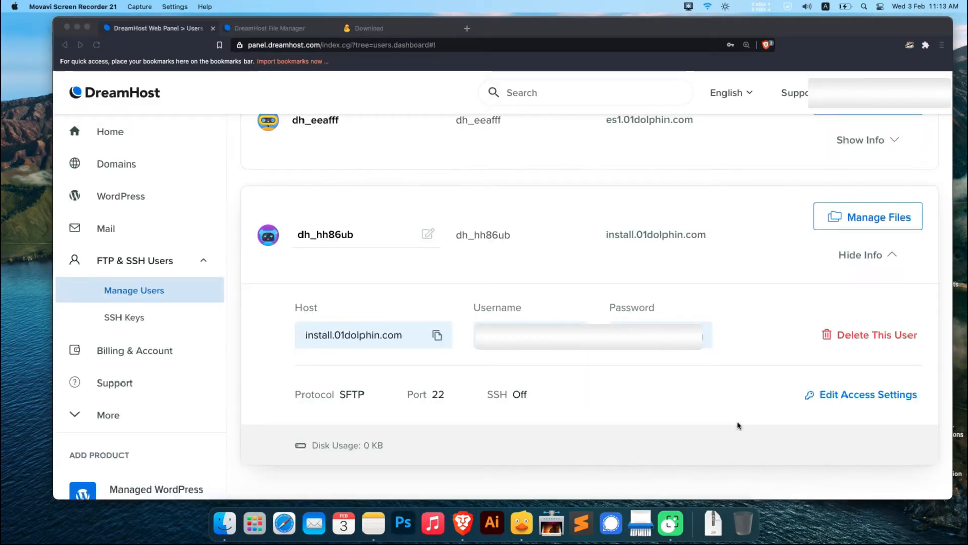
Copy the SFTP host install.01dolphin.com from the site's user details and switch to Cyberduck
click(436, 335)
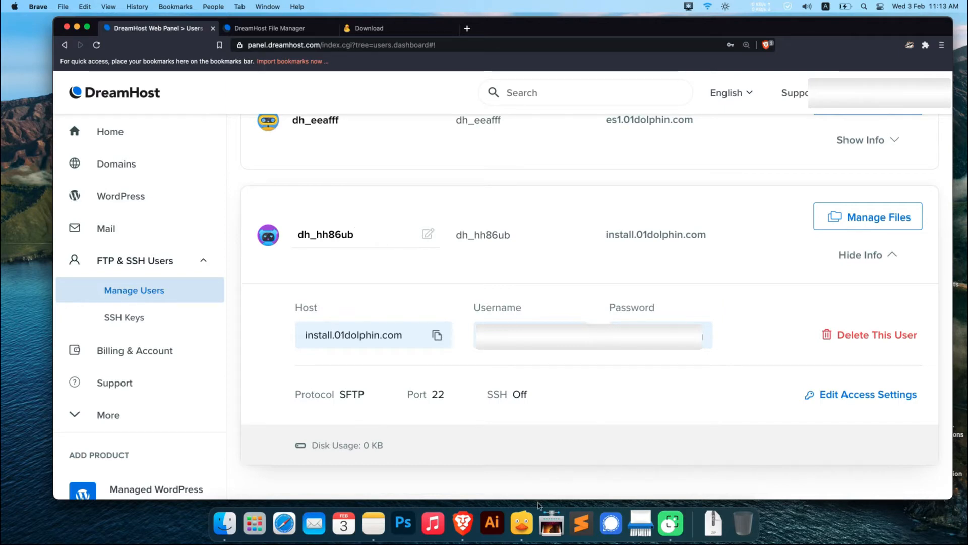
click(525, 514)
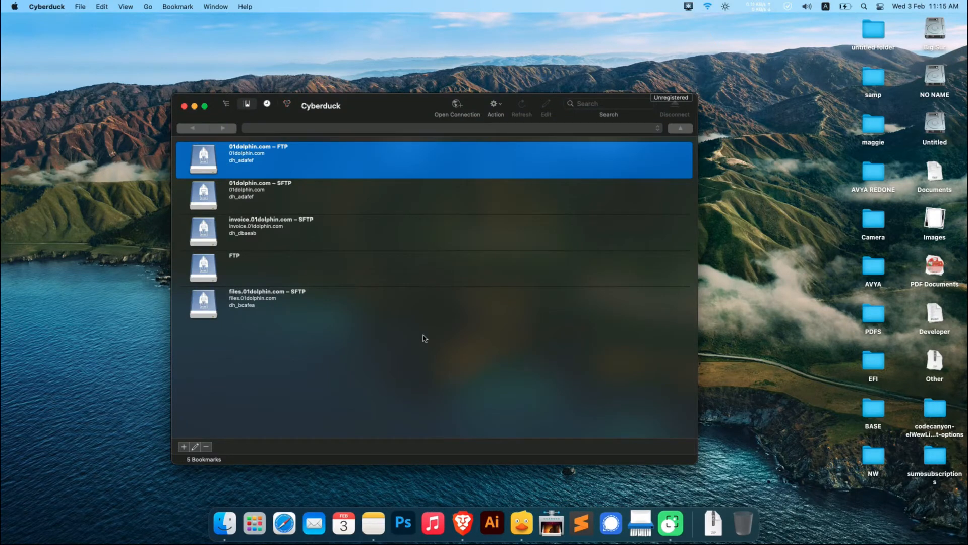
Add a new connection bookmark and set its protocol to SFTP (SSH File Transfer Protocol)
click(185, 448)
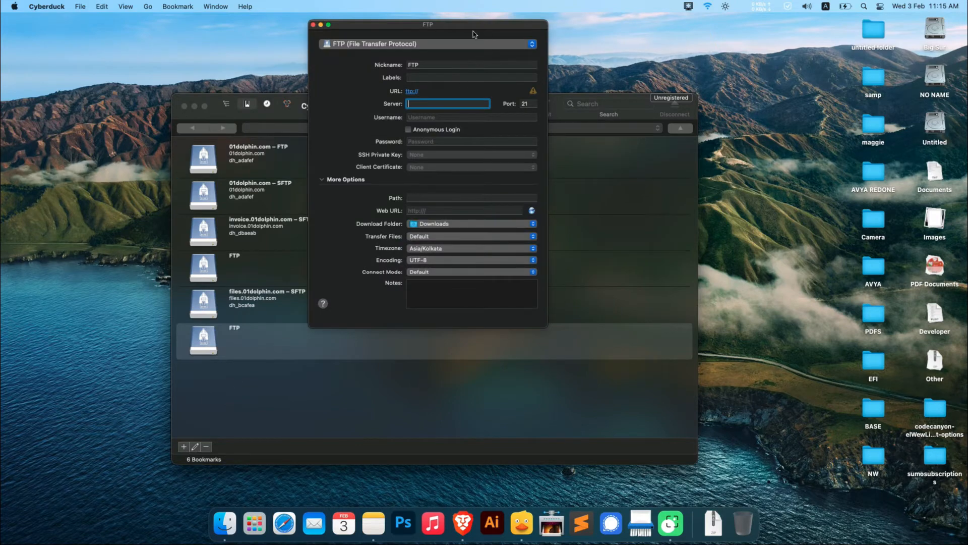
drag(459, 31, 341, 140)
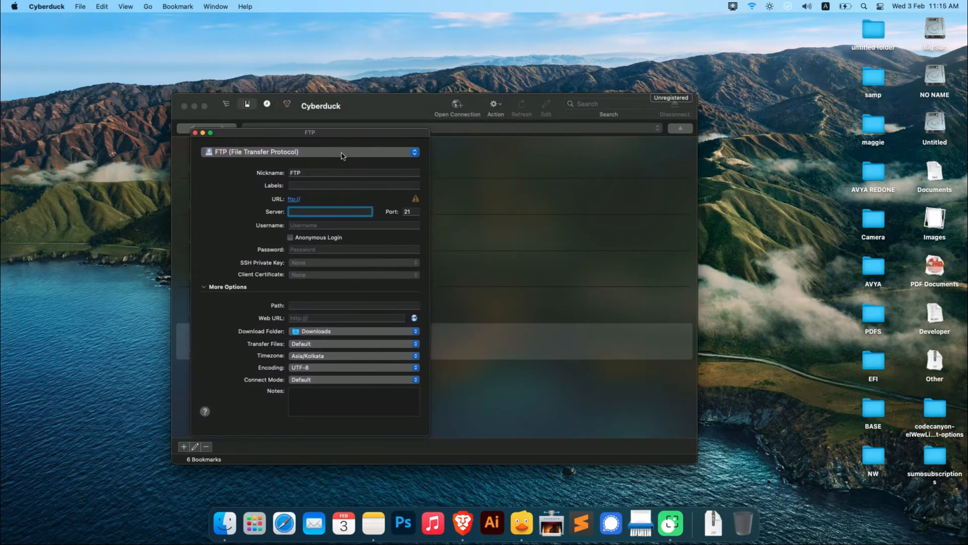
click(331, 154)
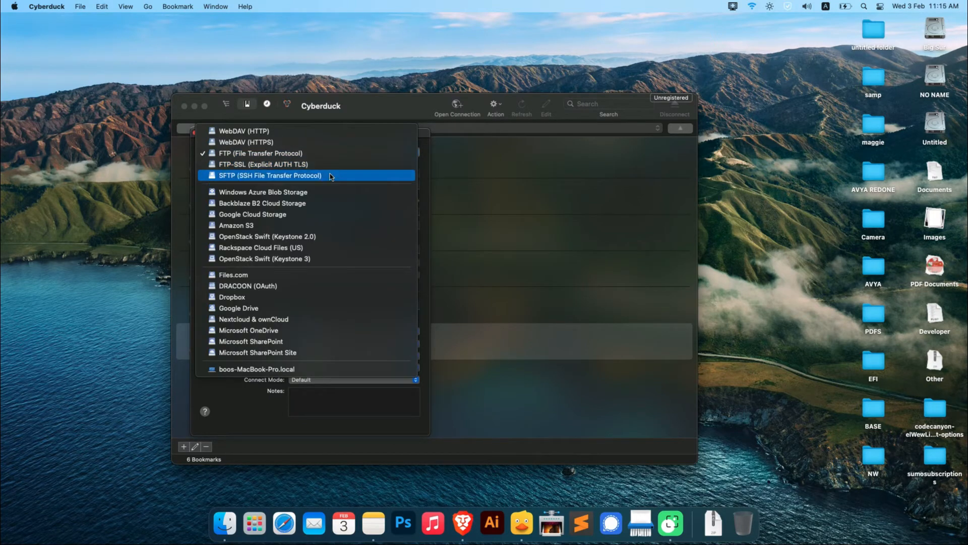
click(331, 176)
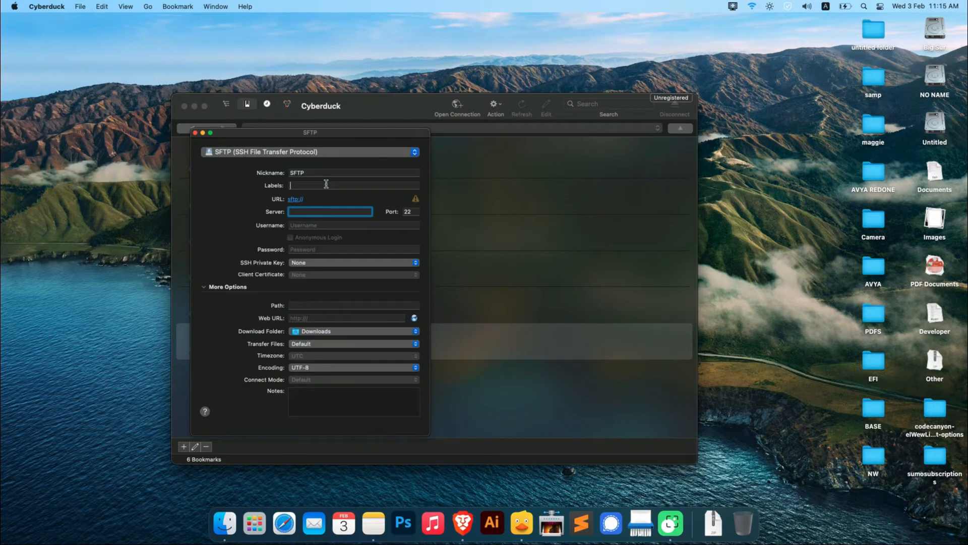
Set the bookmark's server to install.01dolphin.com
click(329, 185)
click(331, 212)
text(instal)
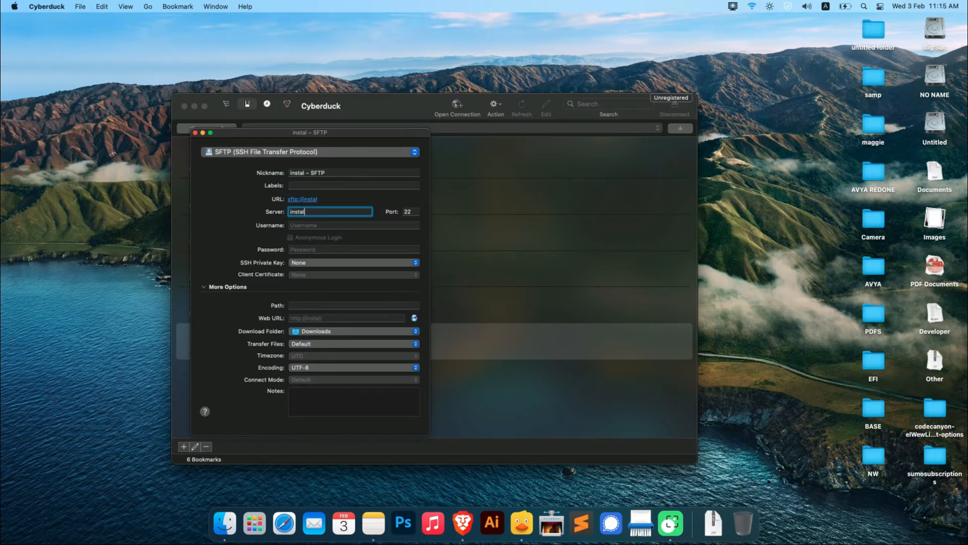
text(l.01do)
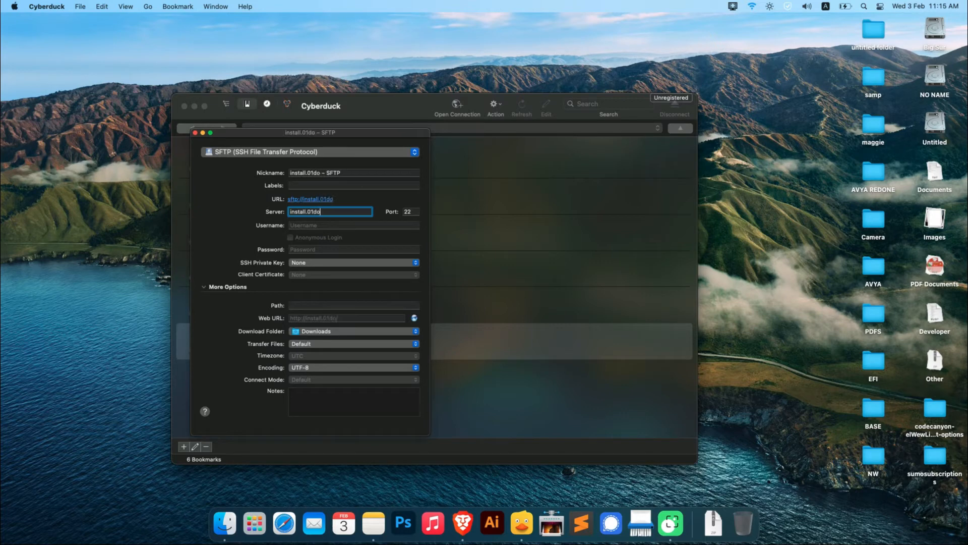
text(lphin.com)
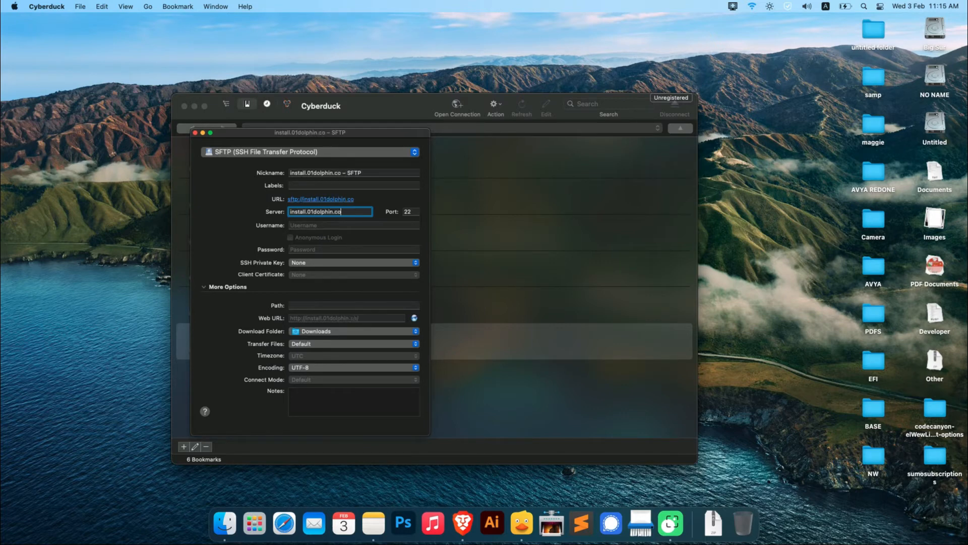
key(Tab)
Enter the SFTP username and account password in the bookmark, and close its settings
click(343, 225)
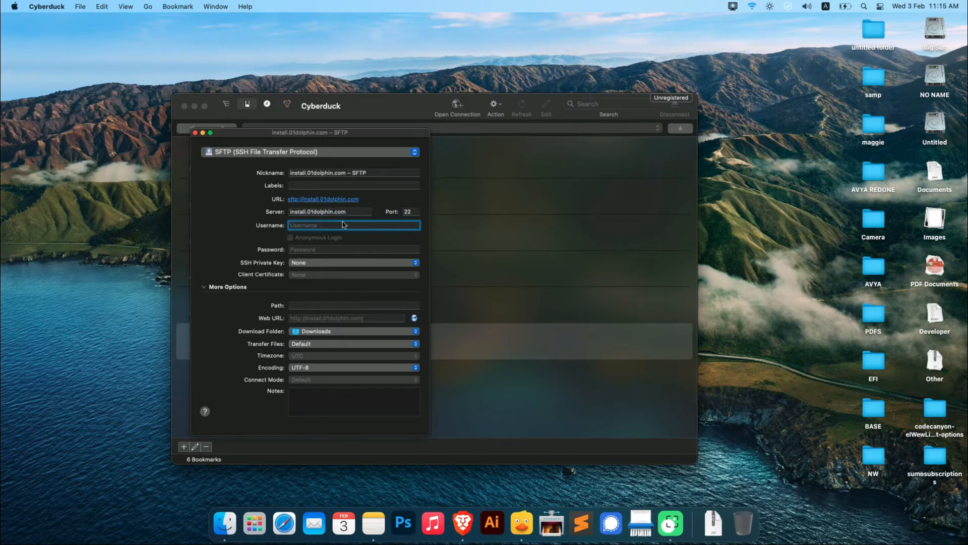
key(super+v)
click(353, 248)
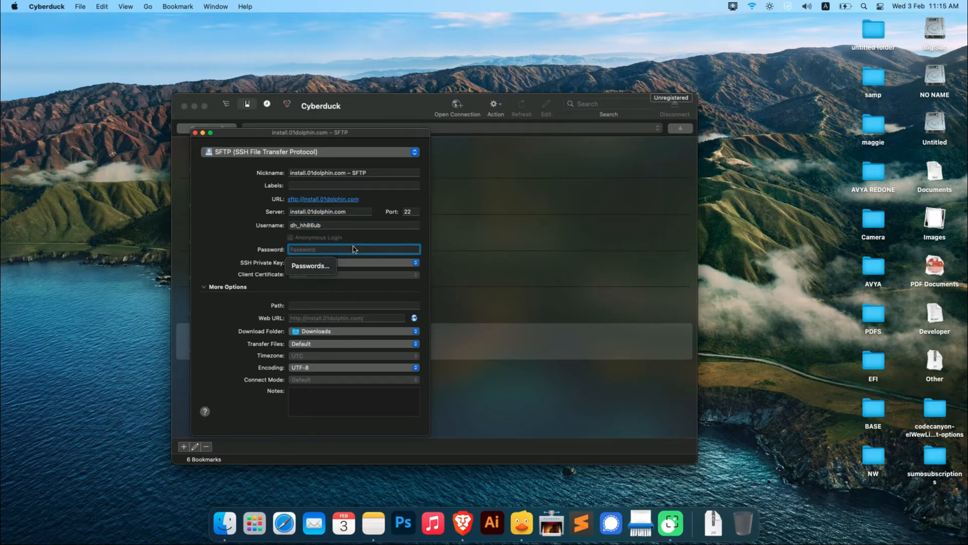
key(Caps_Lock)
text(•)
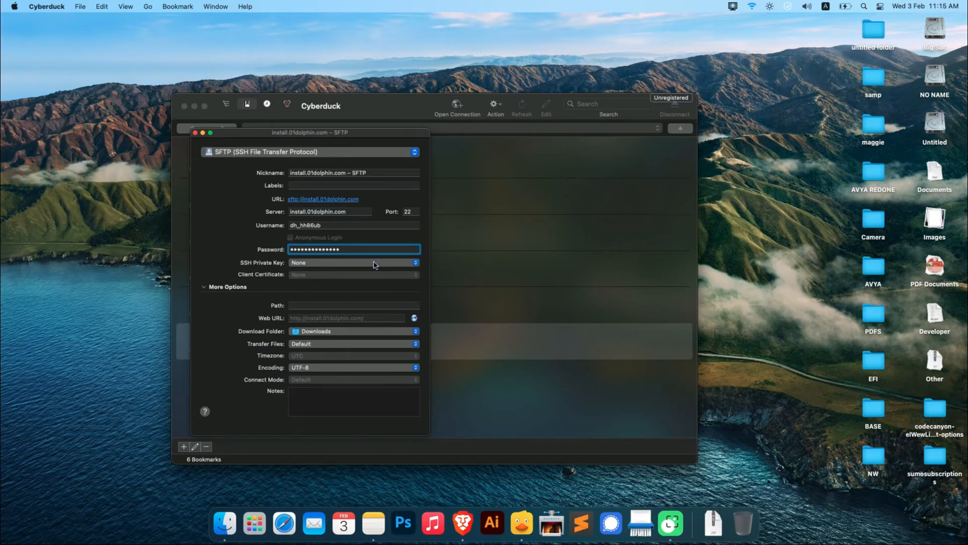
key(super+a)
click(196, 133)
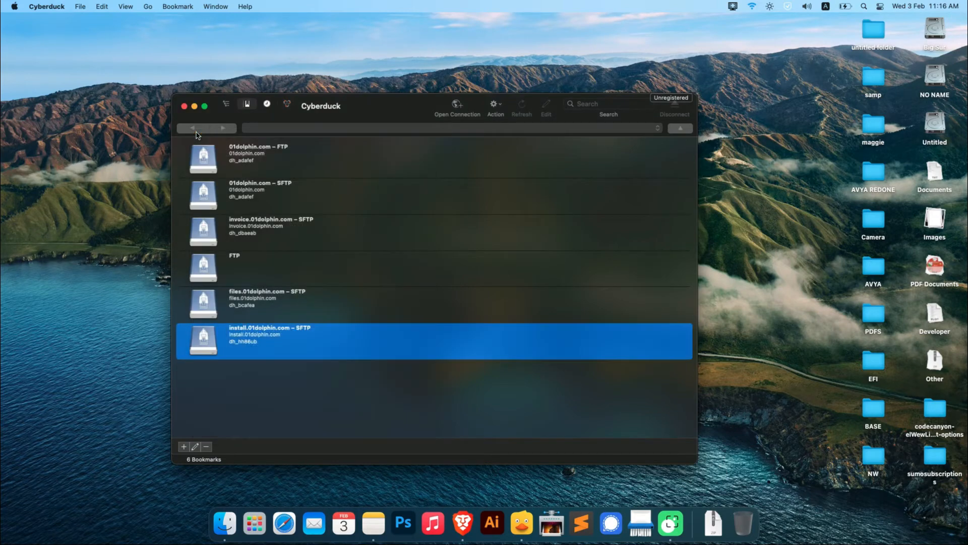
Connect to the install.01dolphin.com – SFTP bookmark, allowing the server's fingerprint, and open the install.01dolphin.com folder
double_click(306, 337)
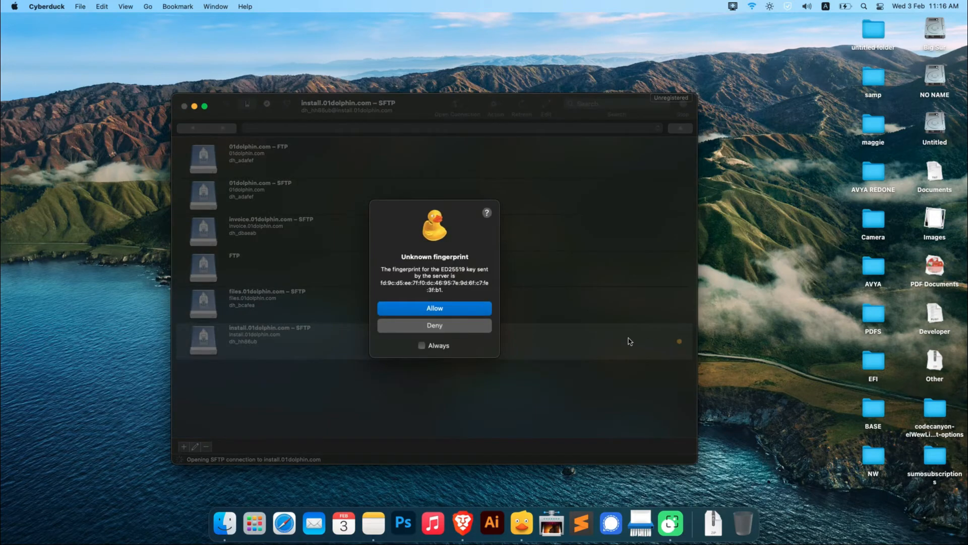
click(439, 312)
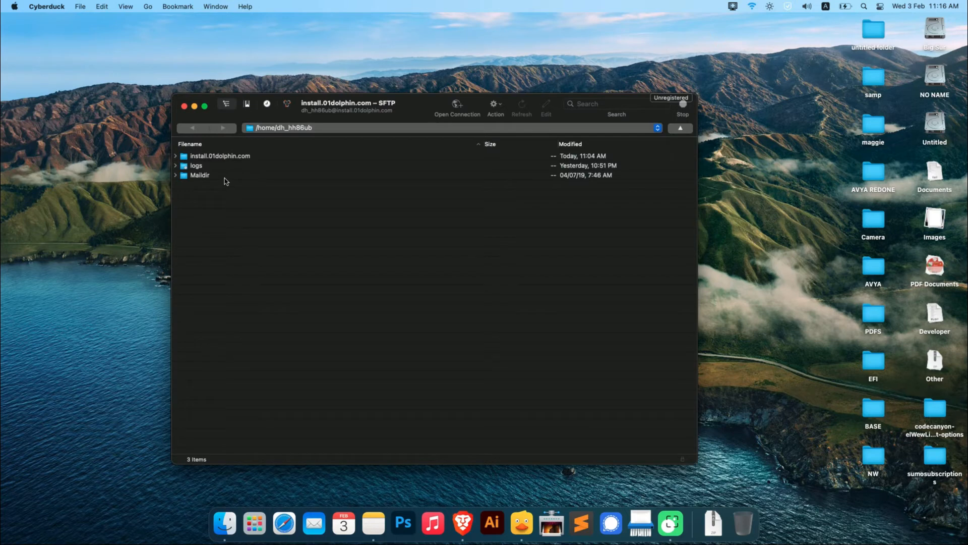
double_click(227, 160)
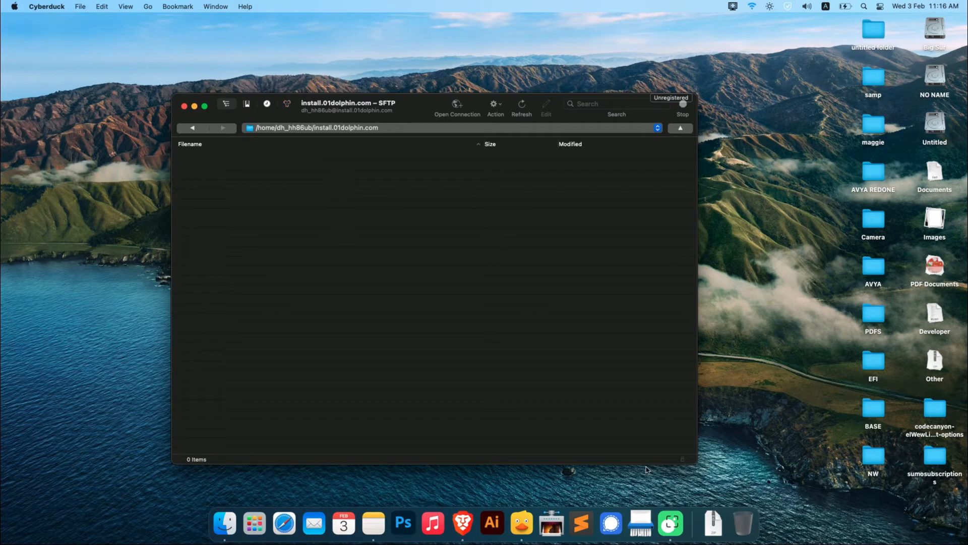
Upload wordpress-5.6 (1).zip into the install.01dolphin.com folder and close the transfers window
drag(719, 479, 353, 232)
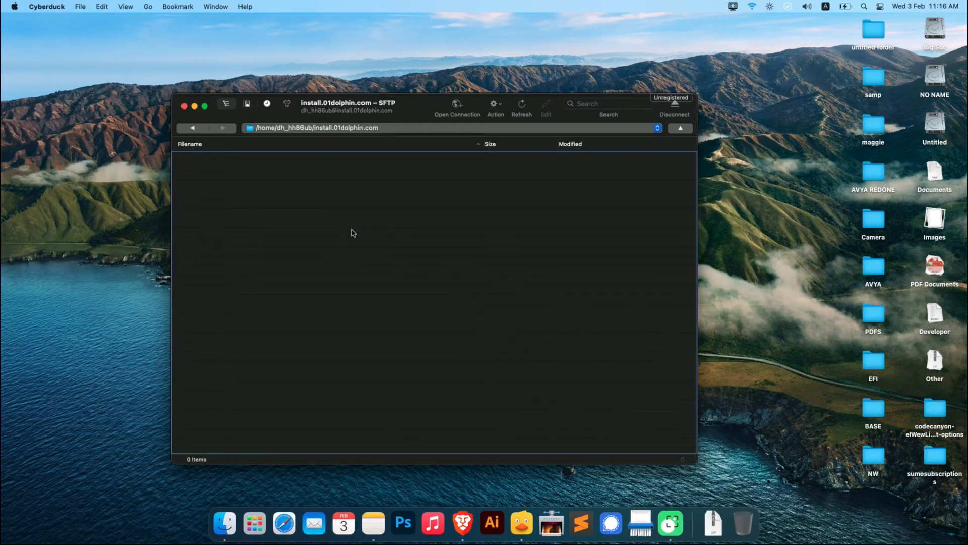
drag(515, 303, 394, 225)
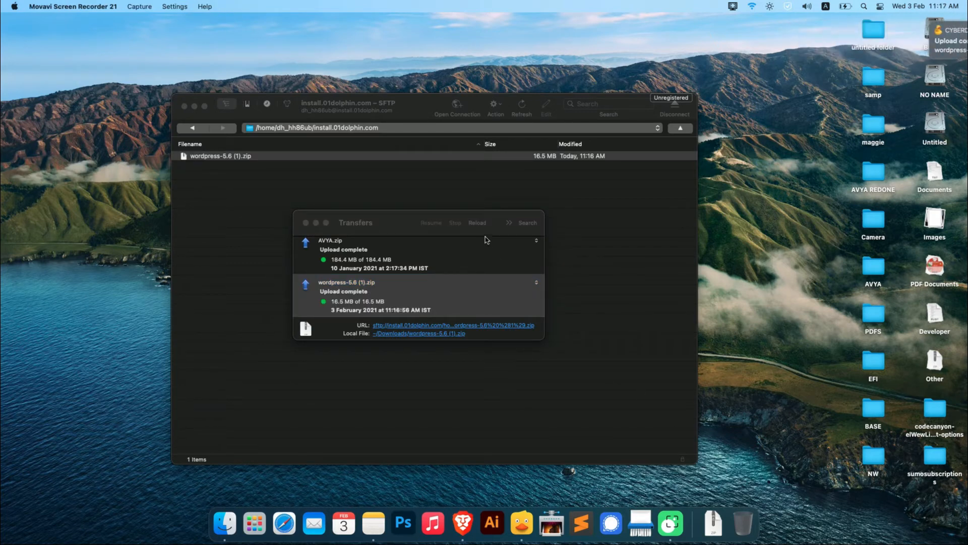
click(306, 223)
Expand the uploaded wordpress-5.6 (1).zip archive on the server inside the install.01dolphin.com folder
right_click(283, 161)
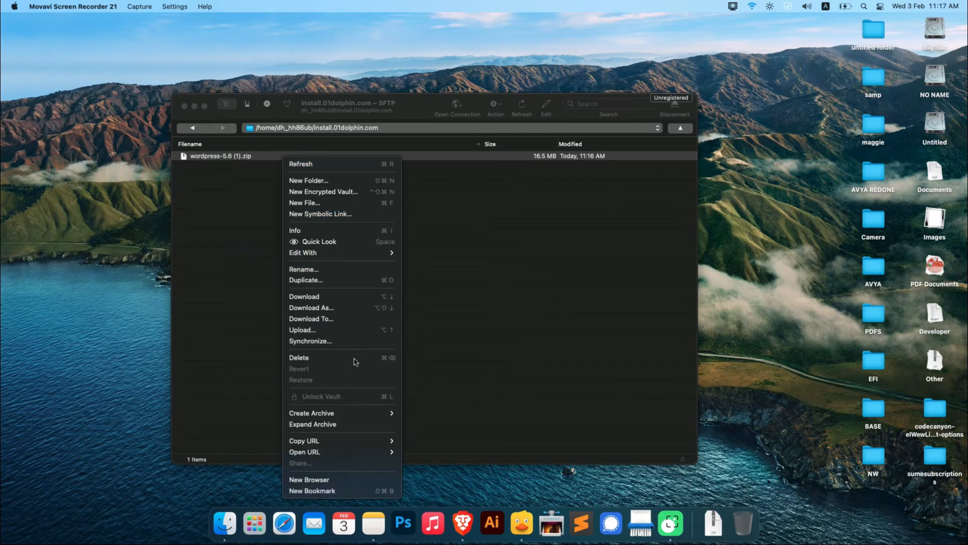
mouse_move(348, 419)
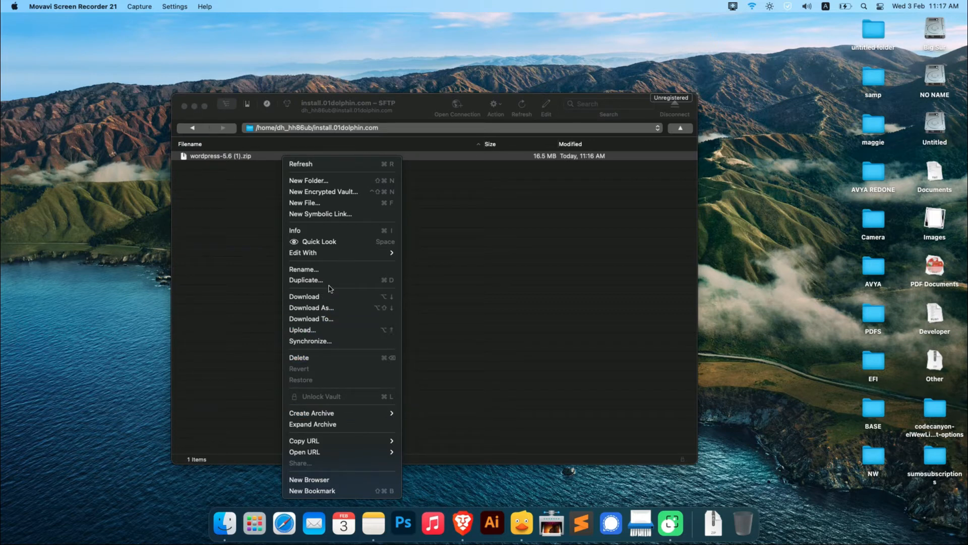
click(348, 424)
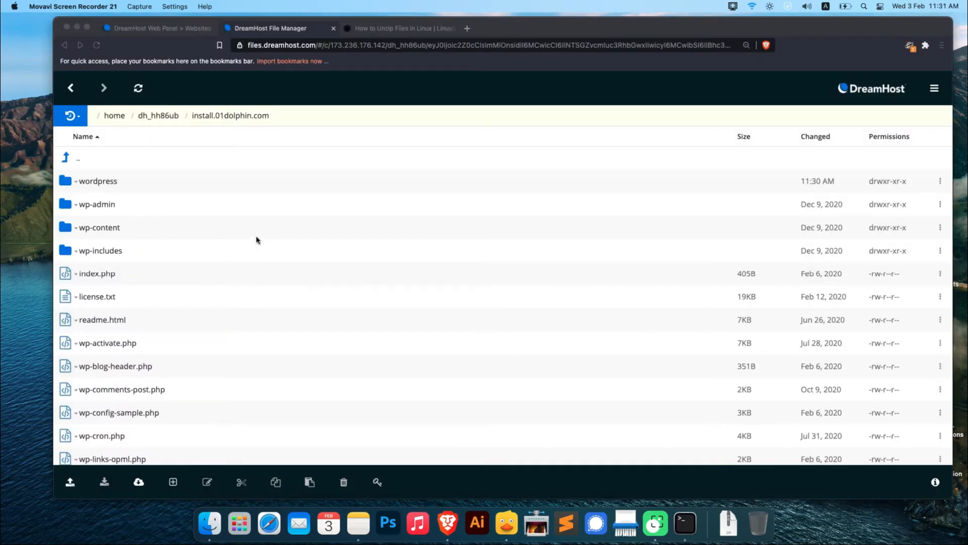
In DreamHost File Manager, check the contents of the wordpress folder and delete that folder from install.01dolphin.com
click(68, 183)
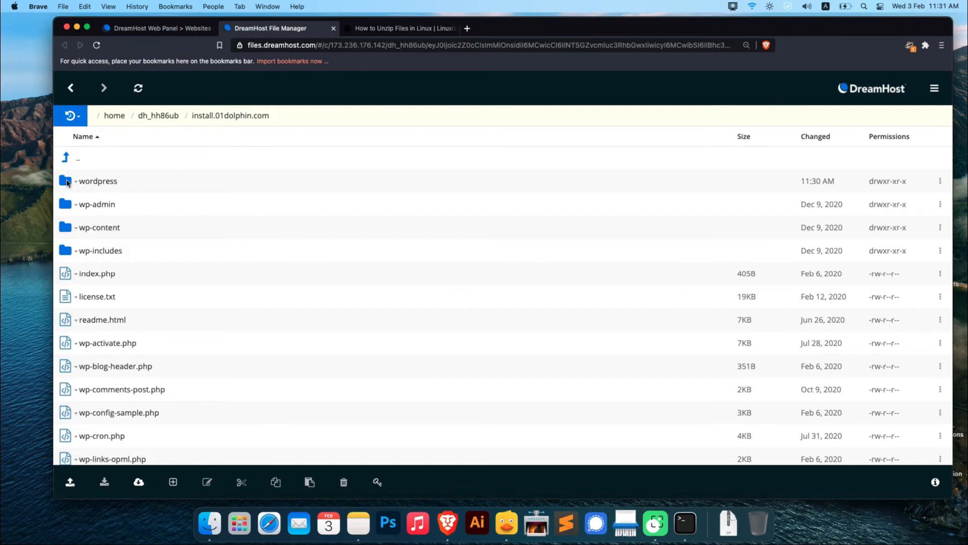
double_click(100, 183)
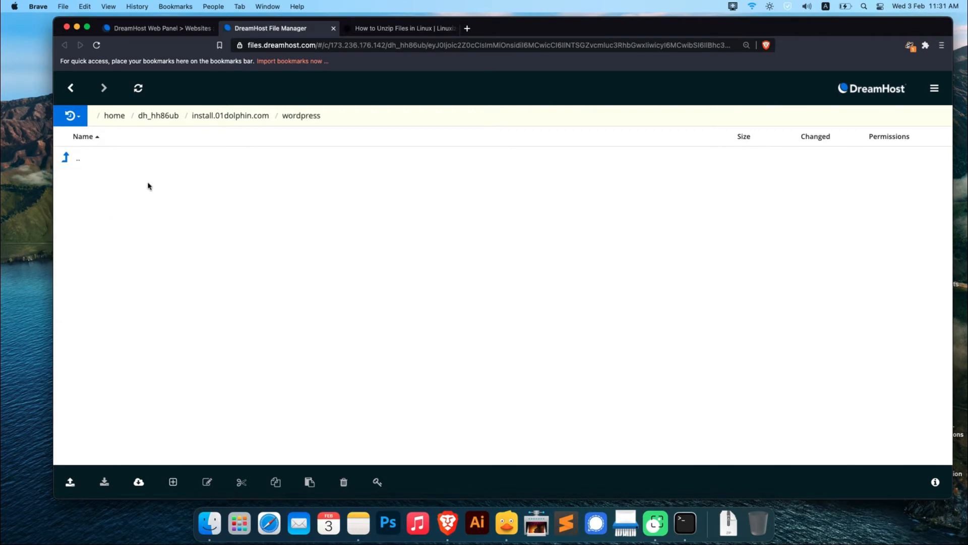
double_click(62, 159)
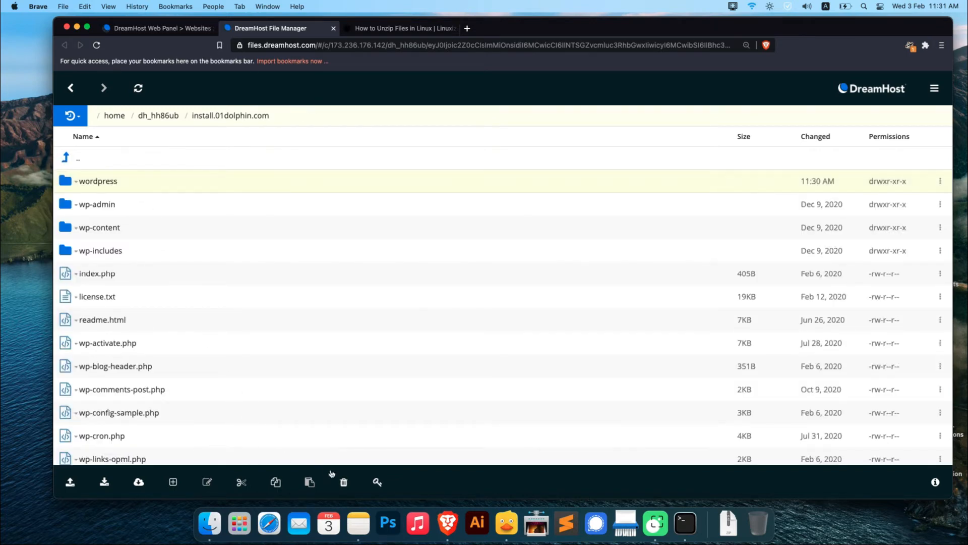
click(344, 482)
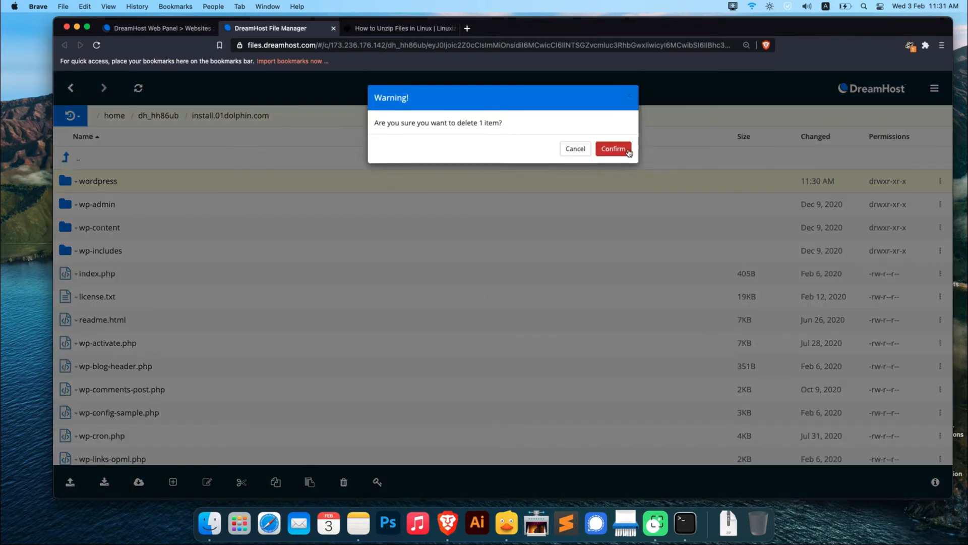
click(629, 150)
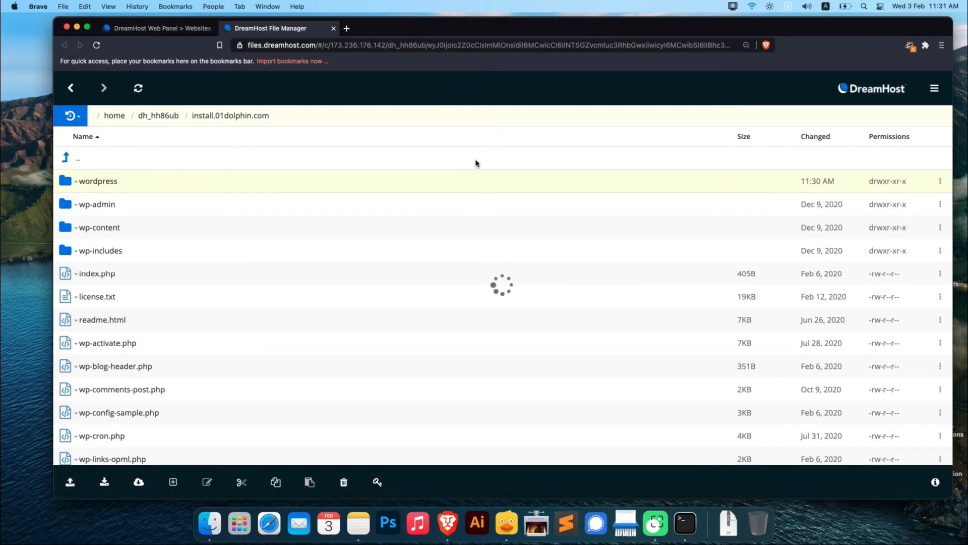
scroll(408, 235, down, 5)
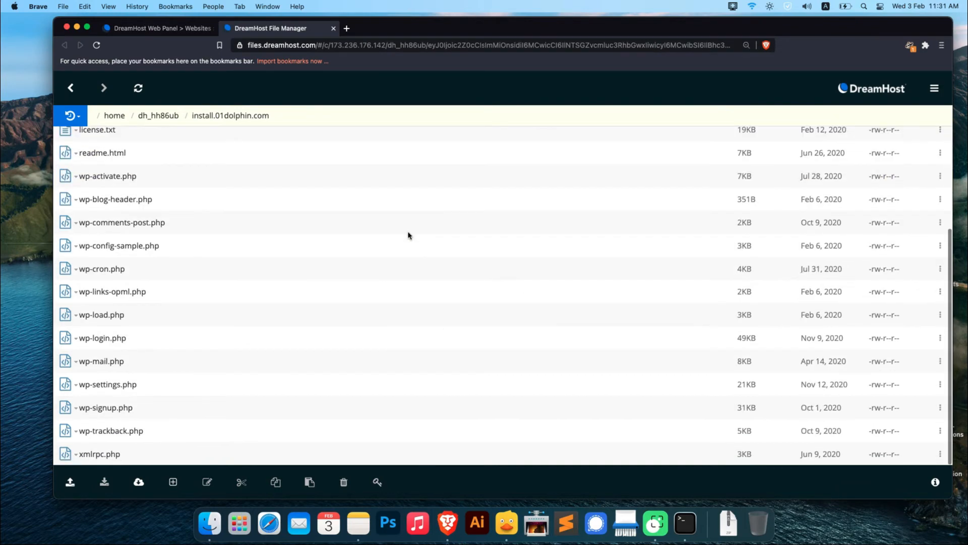
scroll(408, 235, up, 5)
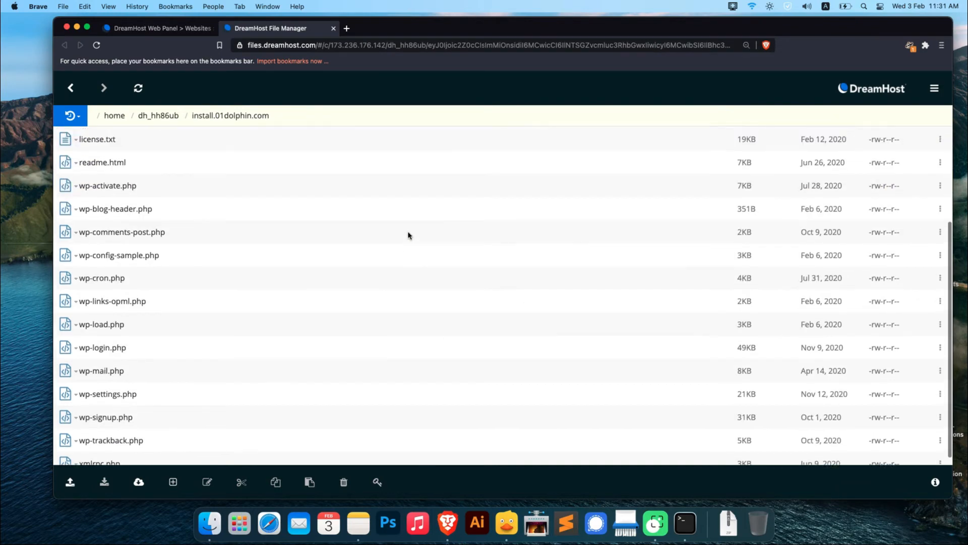
click(347, 29)
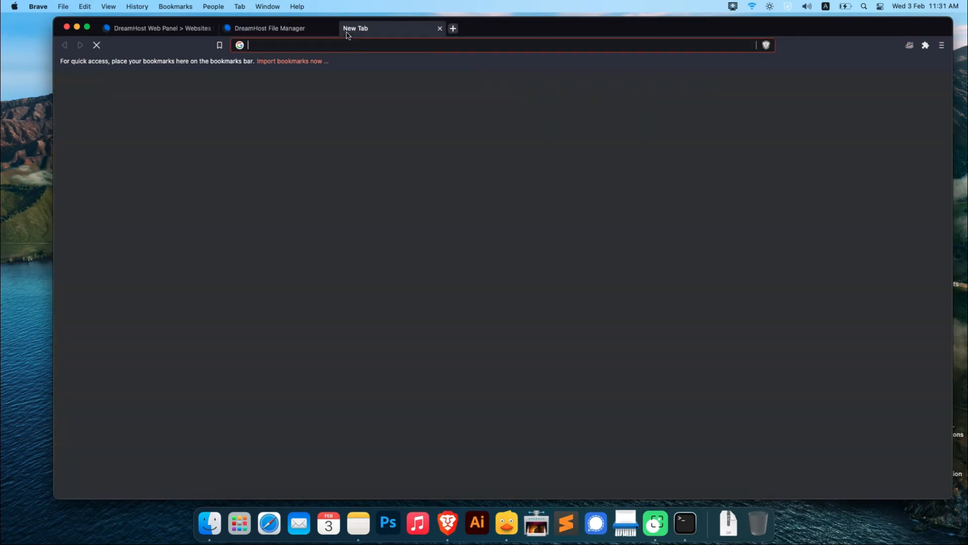
text(http)
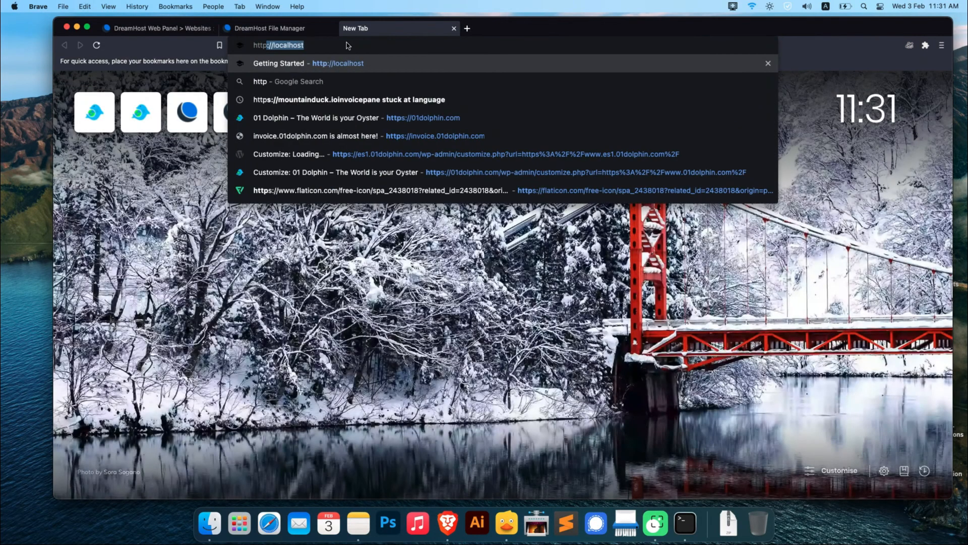
text(s://)
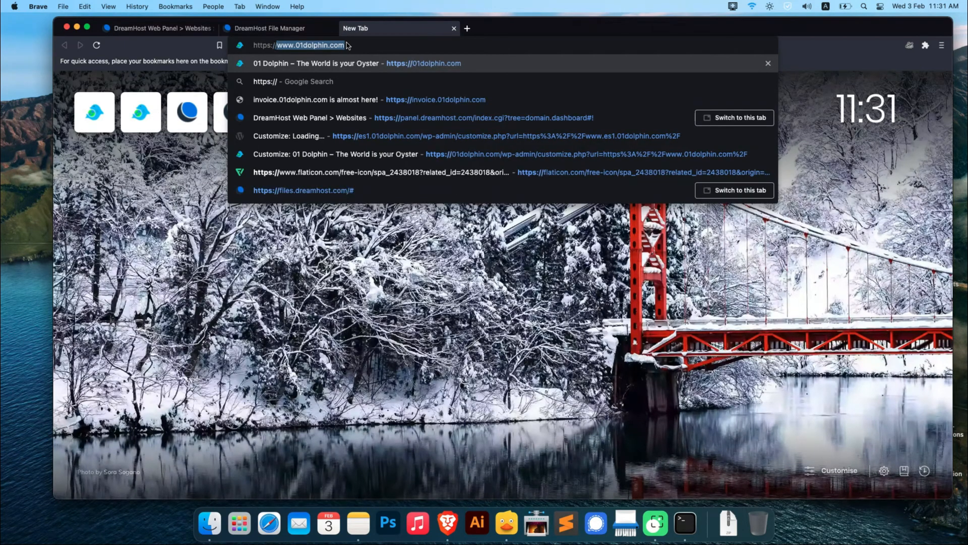
text(inst)
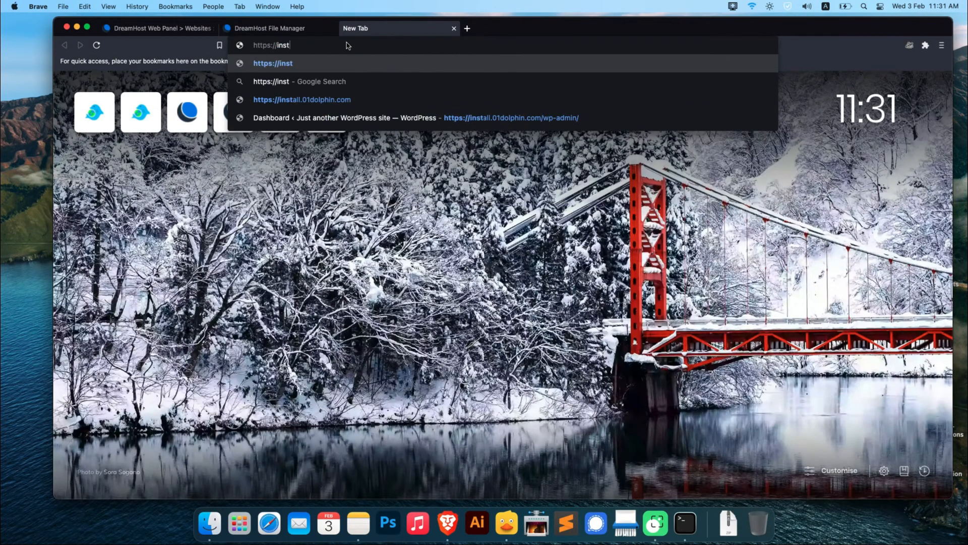
text(all.01do)
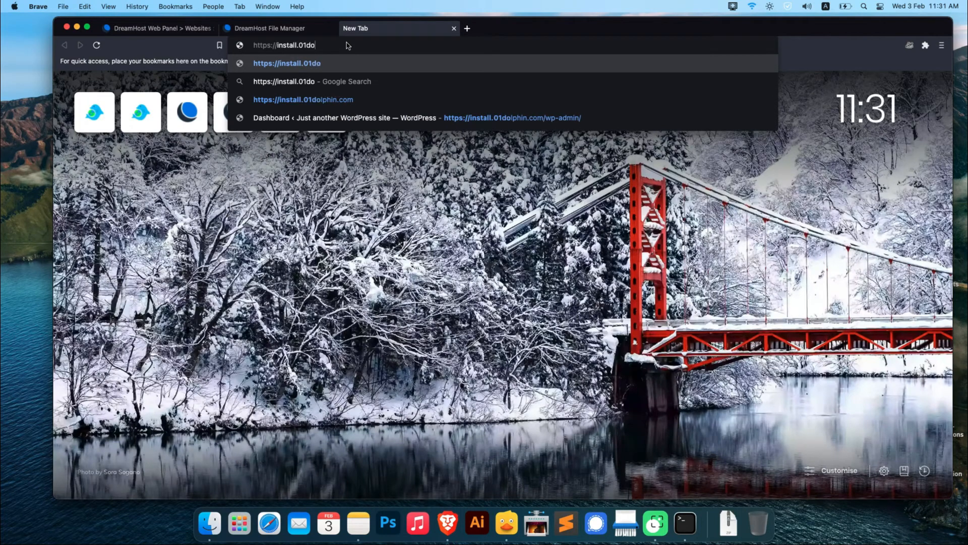
text(lphin.com)
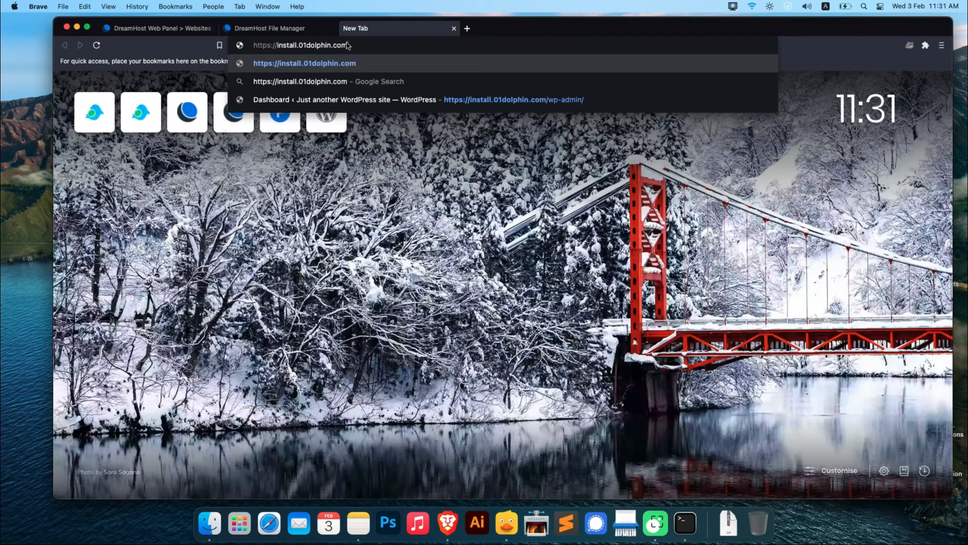
key(Return)
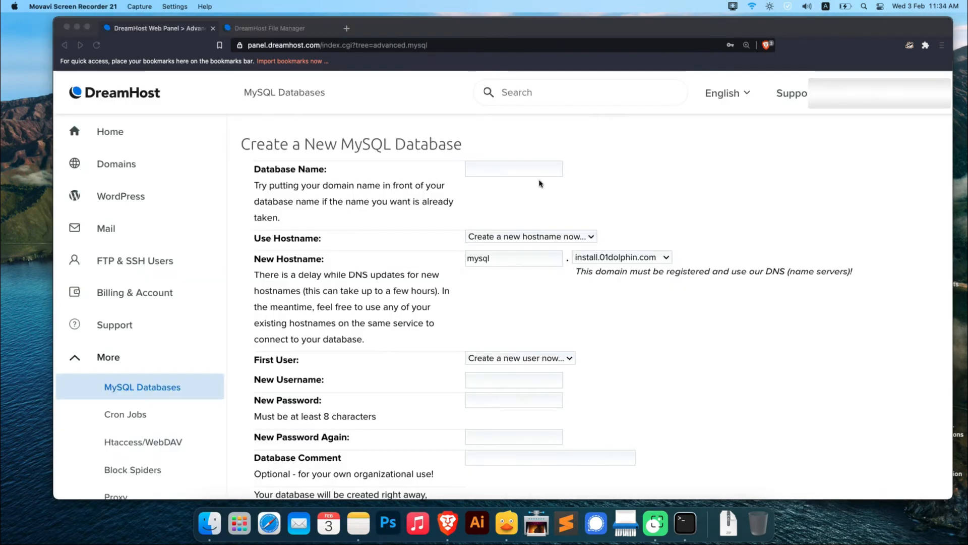
Create the MySQL database installd in the DreamHost panel with hostname mysqld.install.01dolphin.com, new user installuser and a database password, and read the hostname note
click(532, 174)
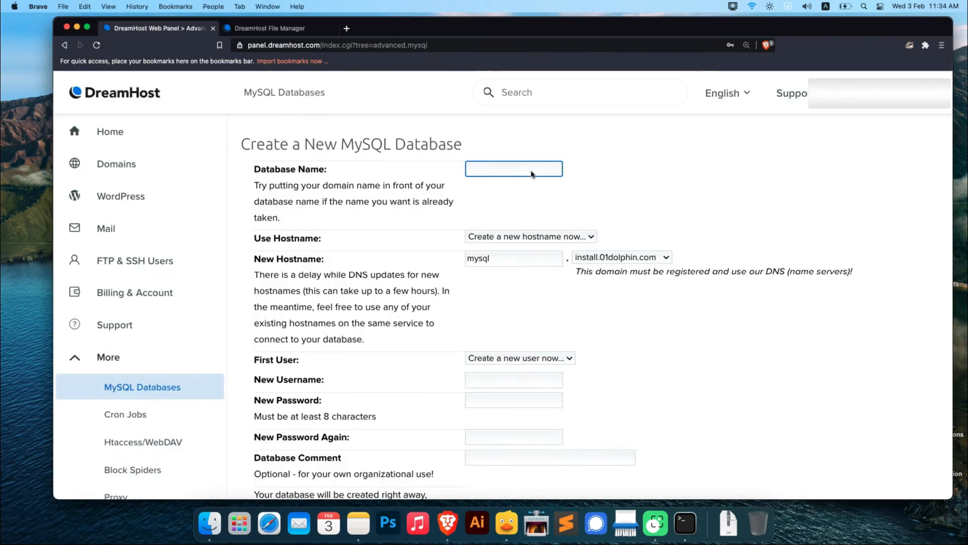
text(installuser)
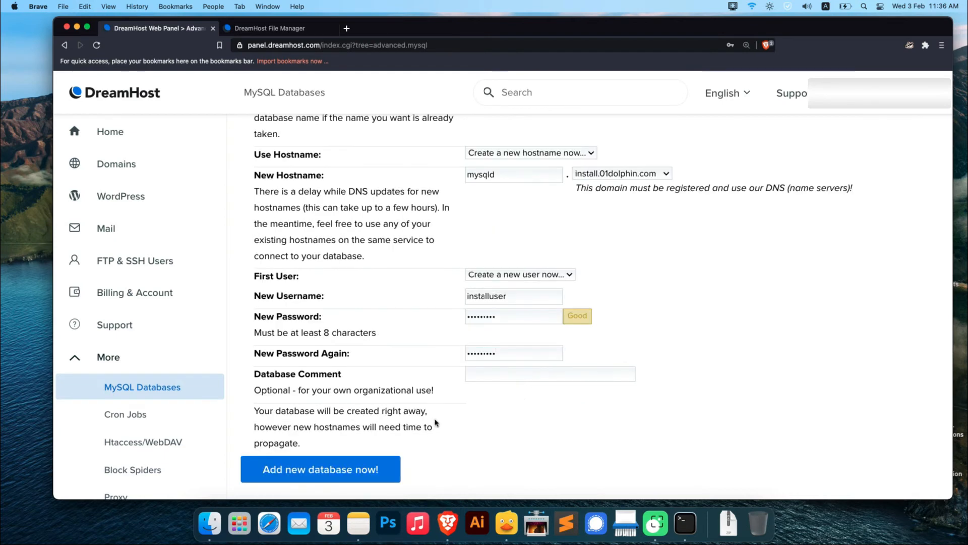
click(381, 467)
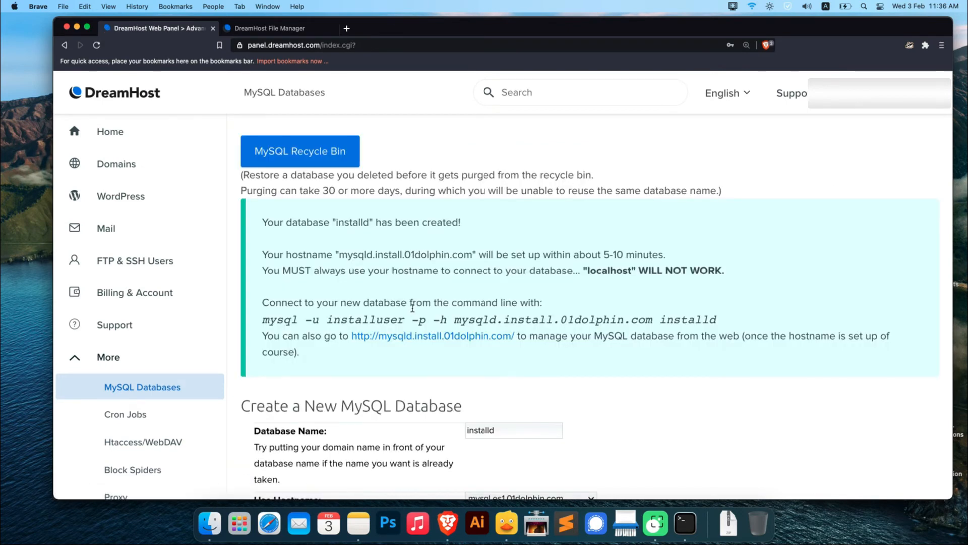
scroll(429, 355, down, 1)
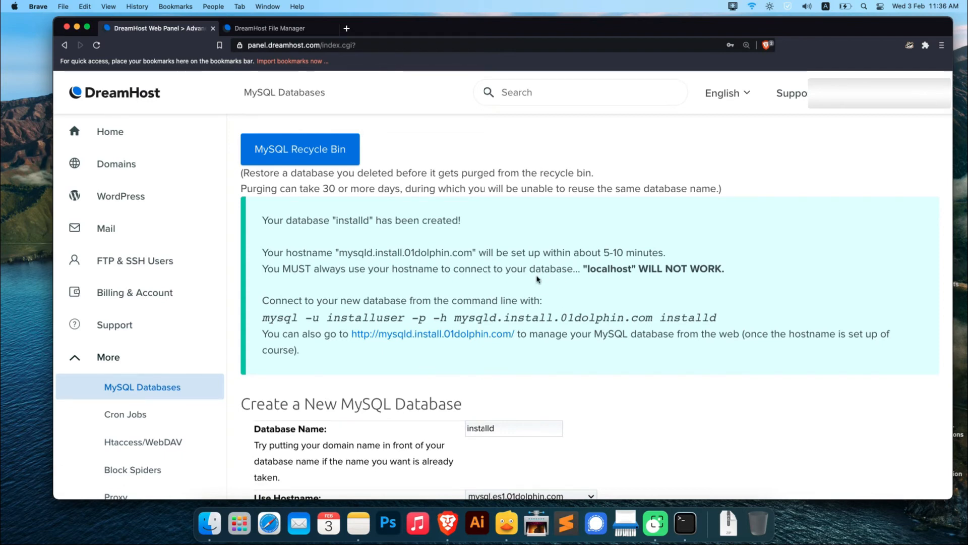
drag(586, 268, 720, 267)
click(724, 269)
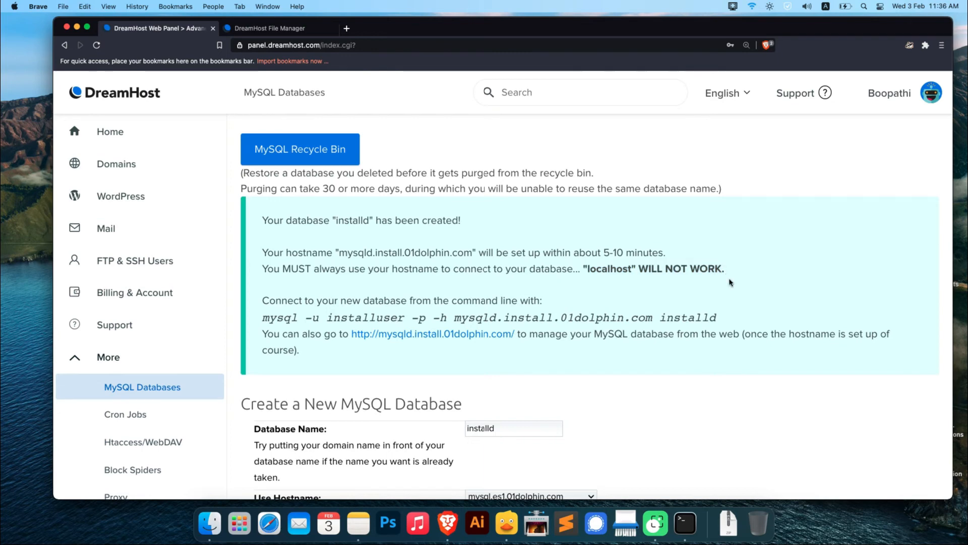
Open the install.01dolphin.com setup page in a new tab and continue with English (United States) as the language
key(super+t)
text(install.01dolphin.com)
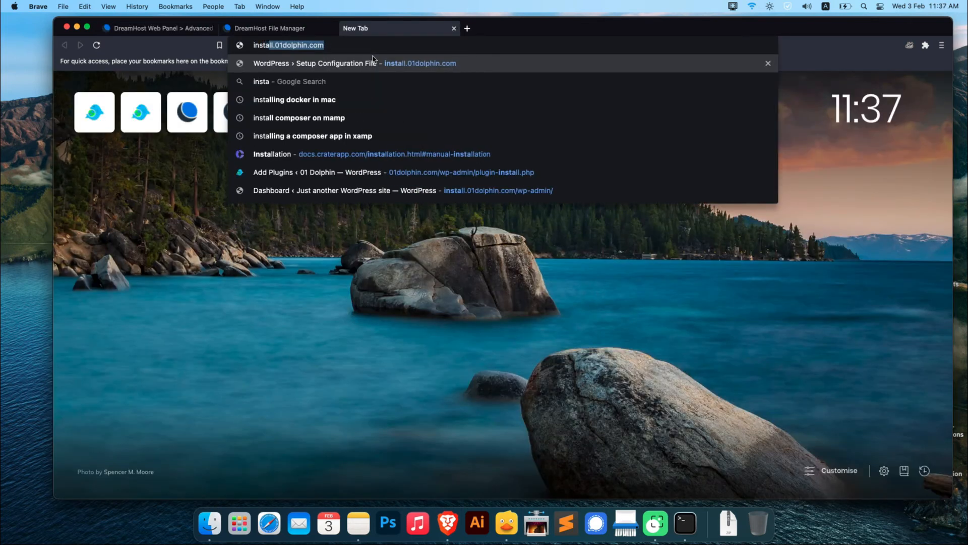
key(Return)
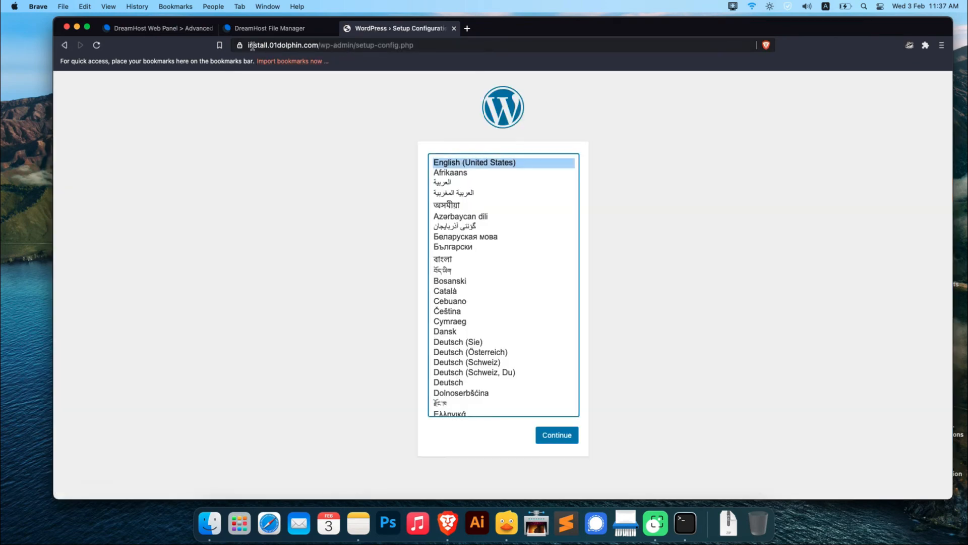
click(249, 44)
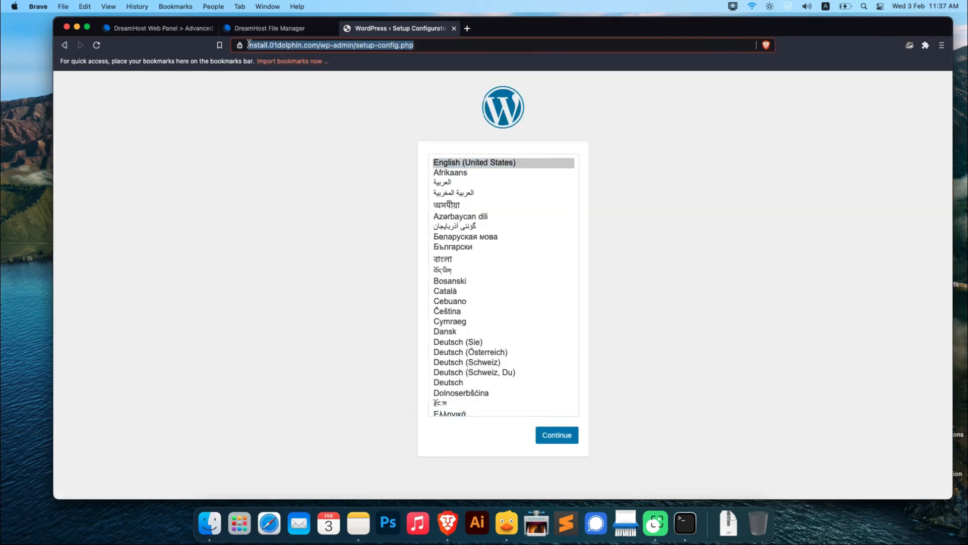
click(426, 48)
click(398, 162)
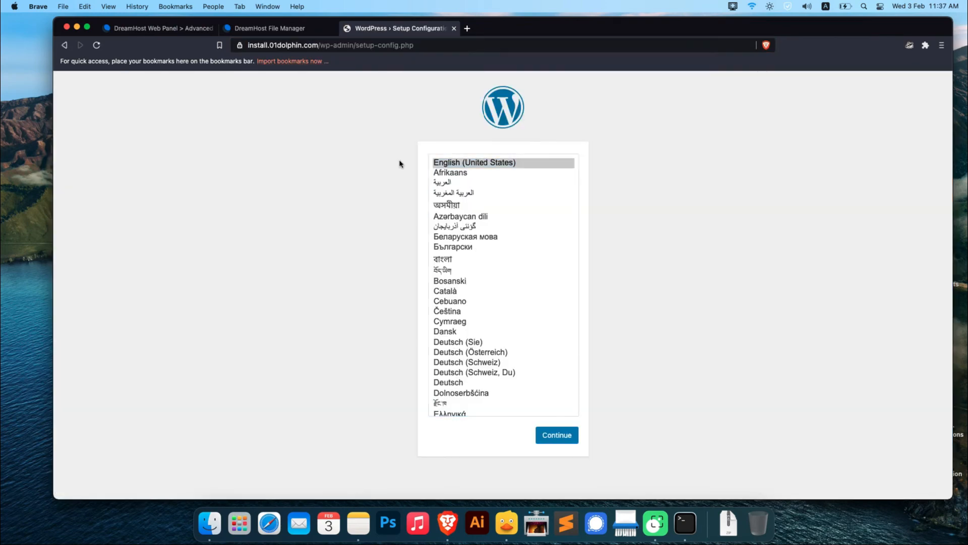
click(565, 441)
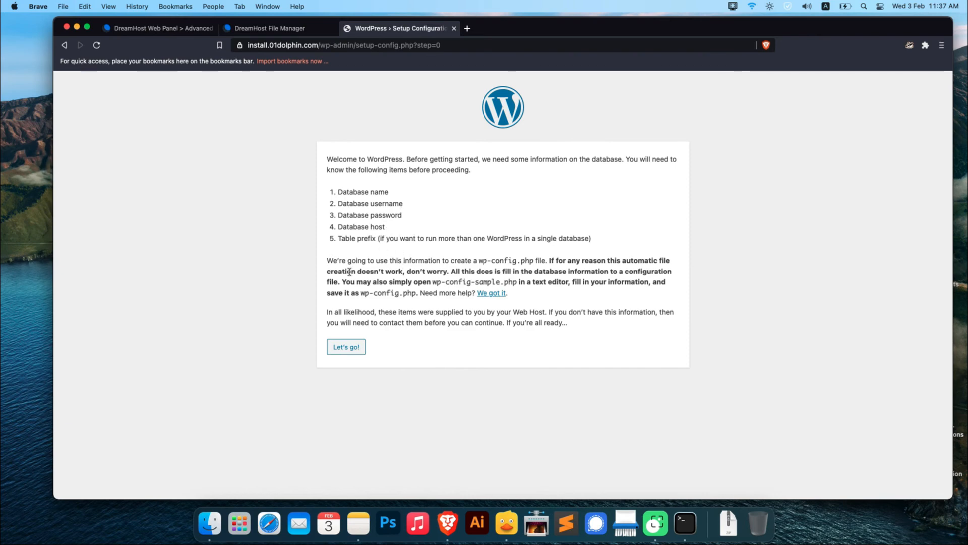
Submit the database name, username, password, host and table prefix to WordPress, and run the installation
click(362, 353)
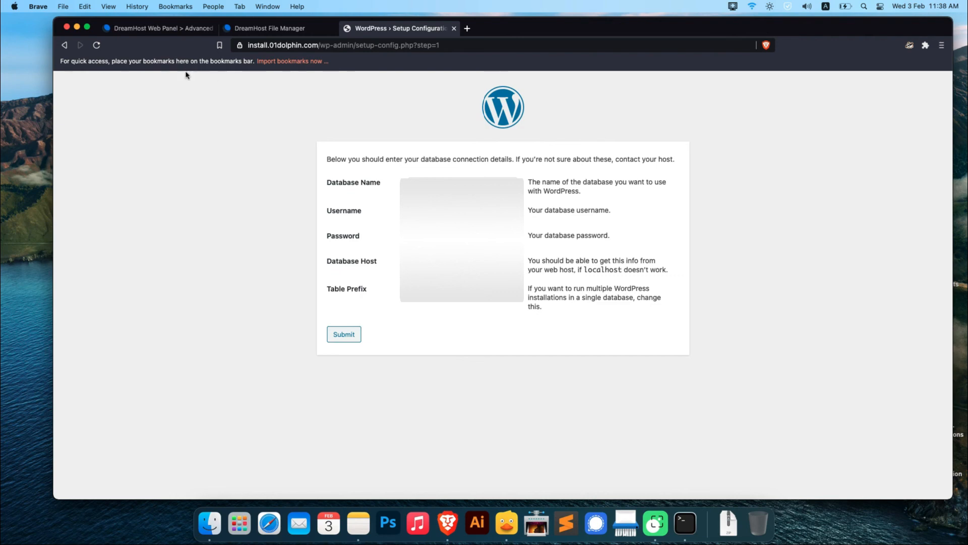
click(349, 339)
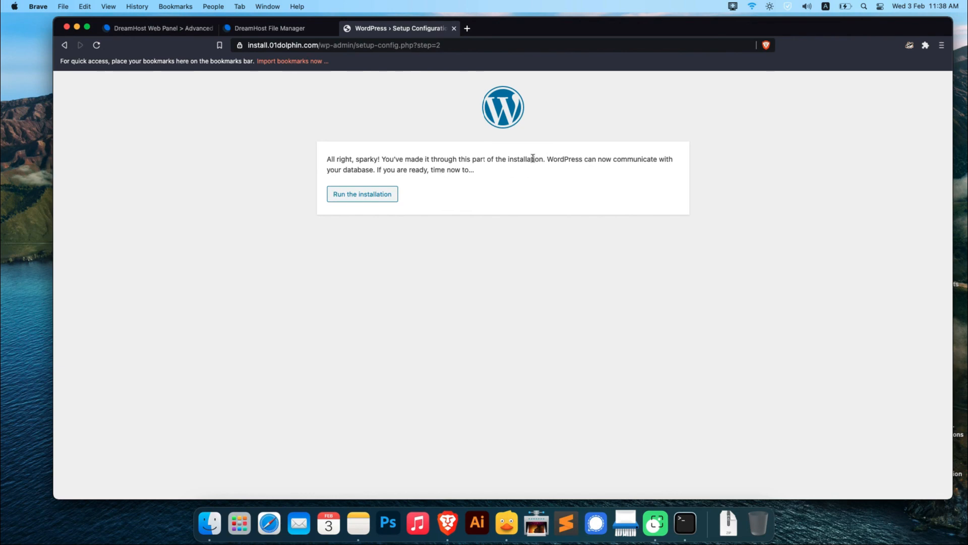
click(381, 197)
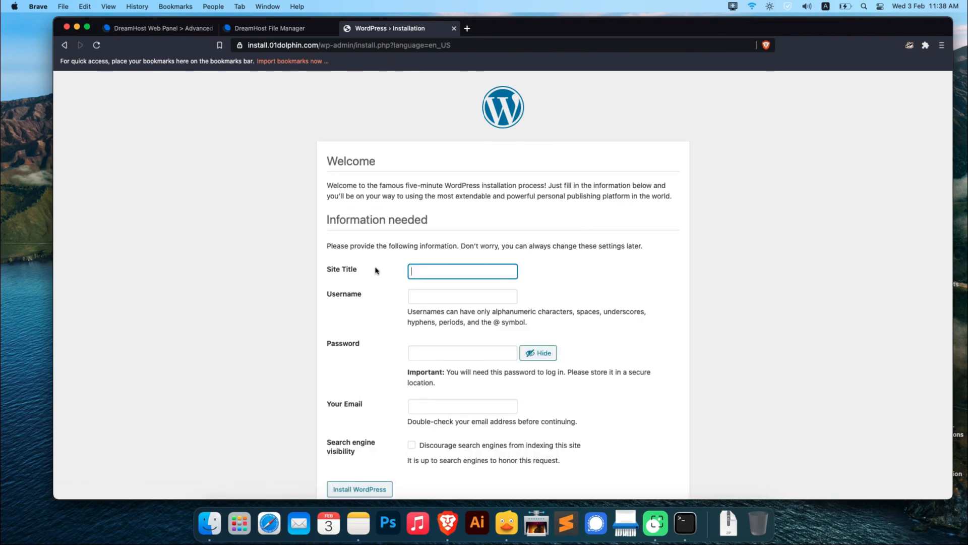
Set the site title to testsite and the WordPress username to usernamemds
scroll(375, 270, down, 1)
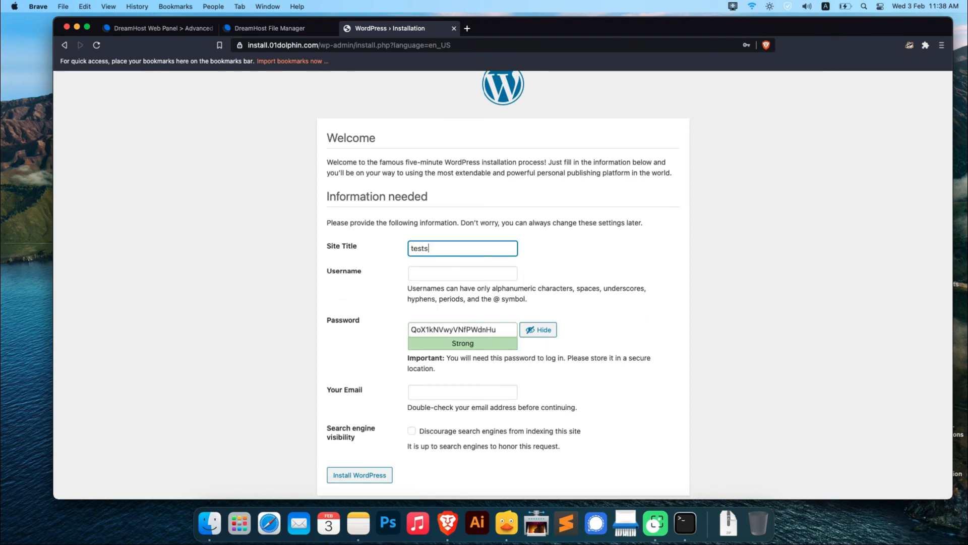
key(BackSpace)
text(te)
key(Tab)
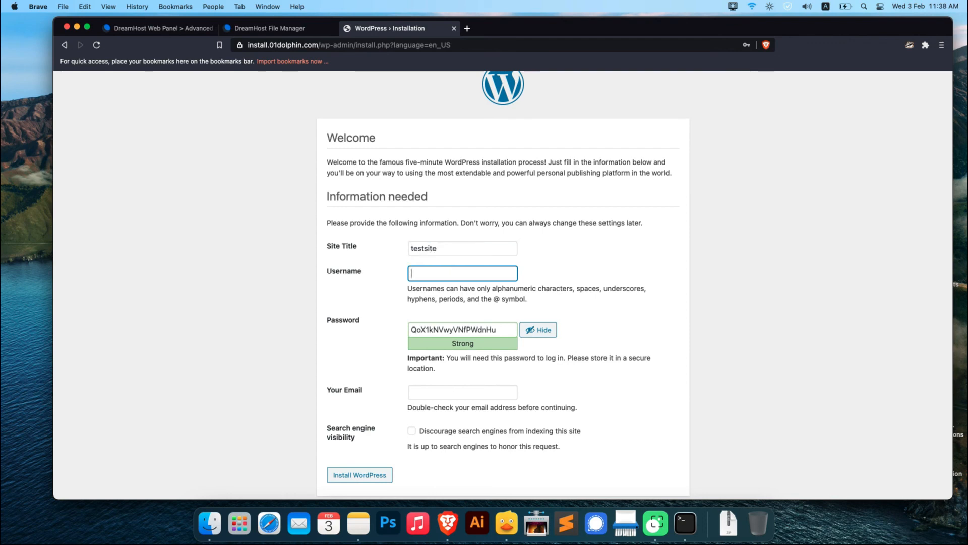
text(usernamemds)
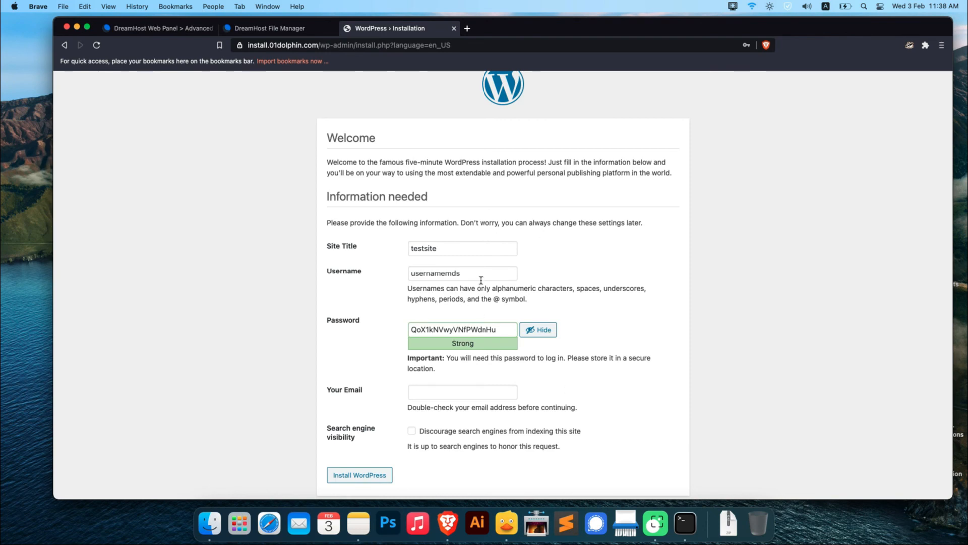
scroll(493, 385, down, 1)
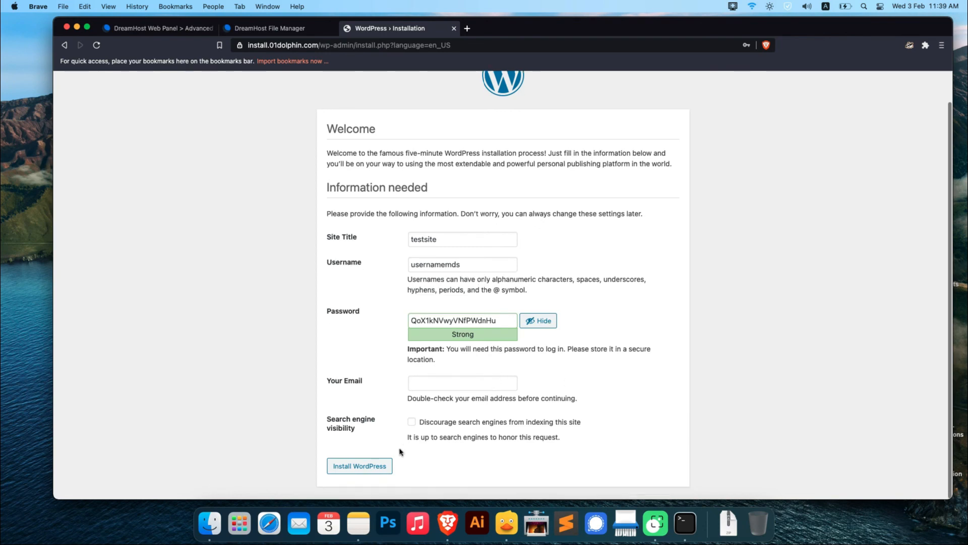